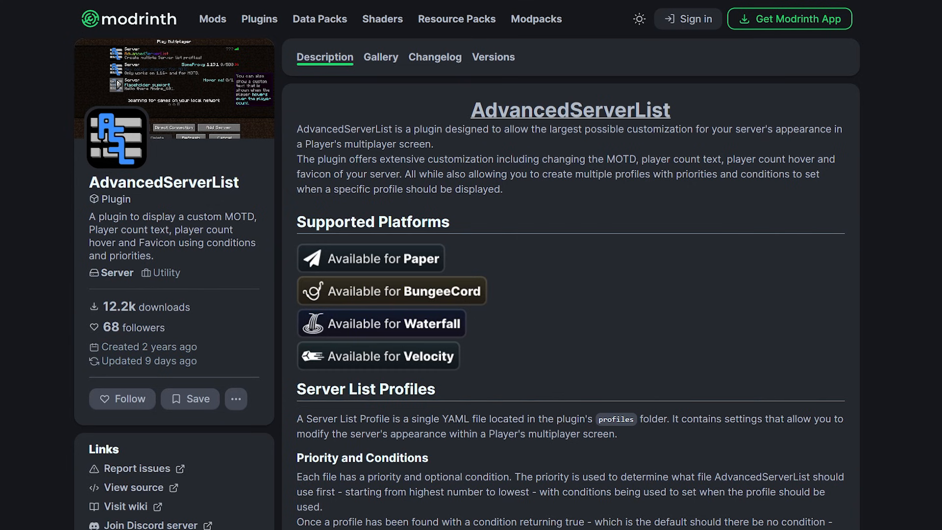
Review the AdvancedServerList plugin page, then restart the server and check its entry in the multiplayer list.
scroll(471, 294, down, 8)
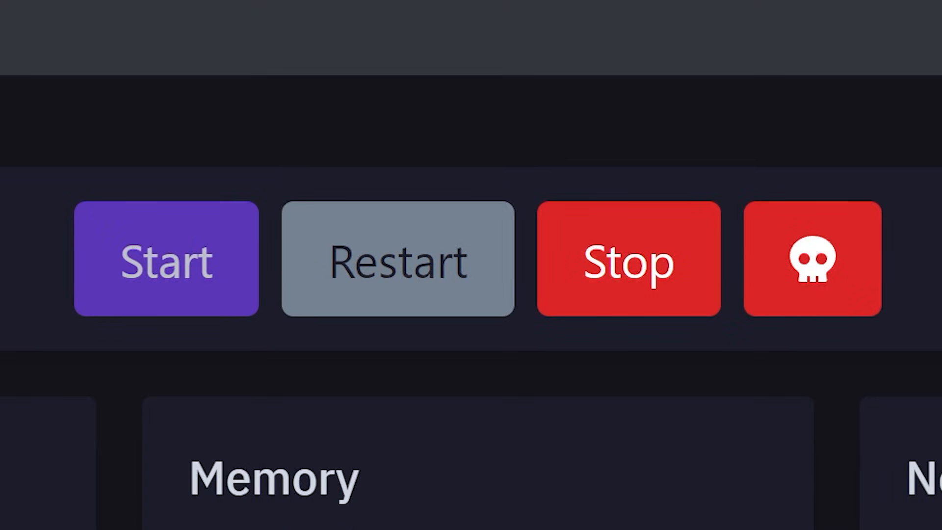
click(475, 255)
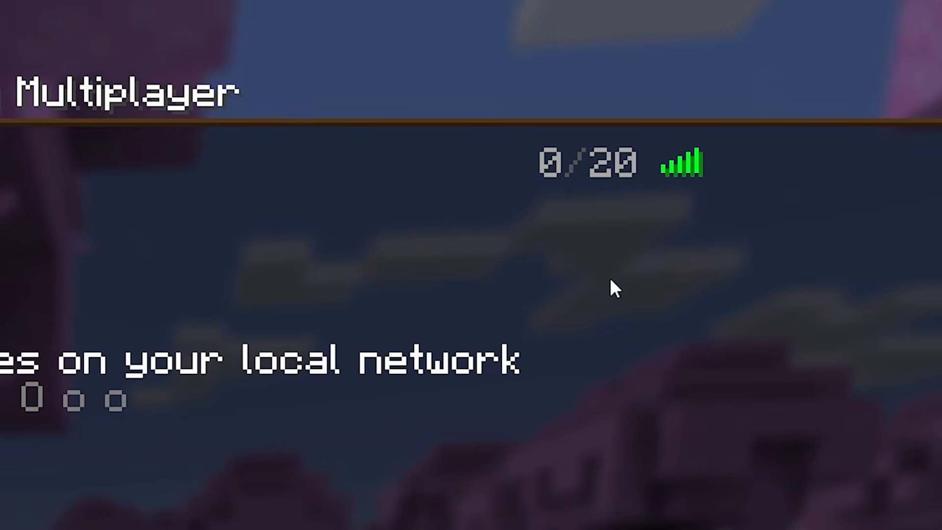
mouse_move(695, 133)
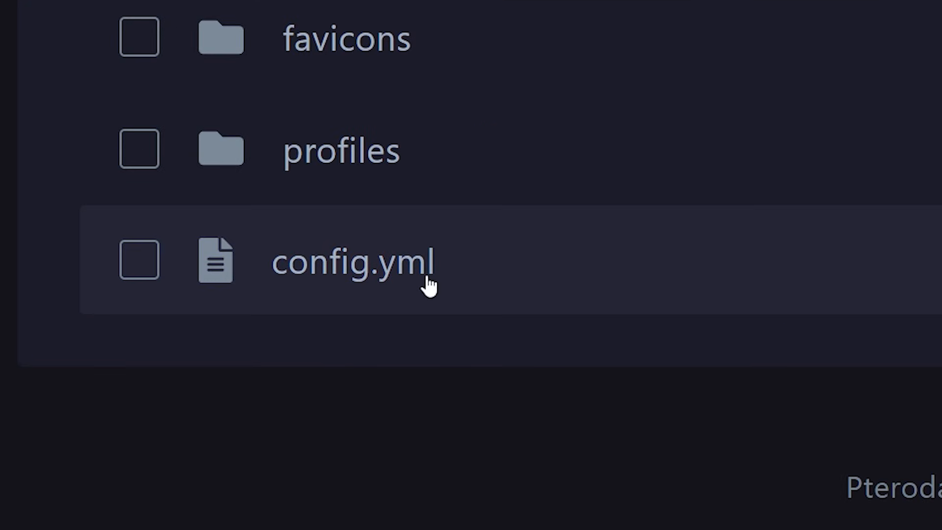
Open the plugin's config.yml and examine the unknownPlayer and disableCache options.
click(200, 322)
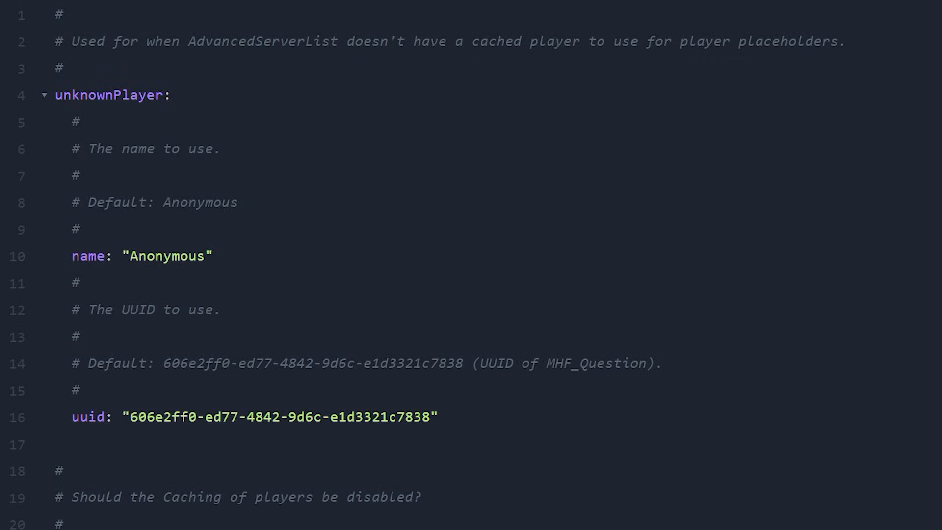
scroll(253, 273, down, 5)
drag(252, 273, 64, 261)
click(158, 268)
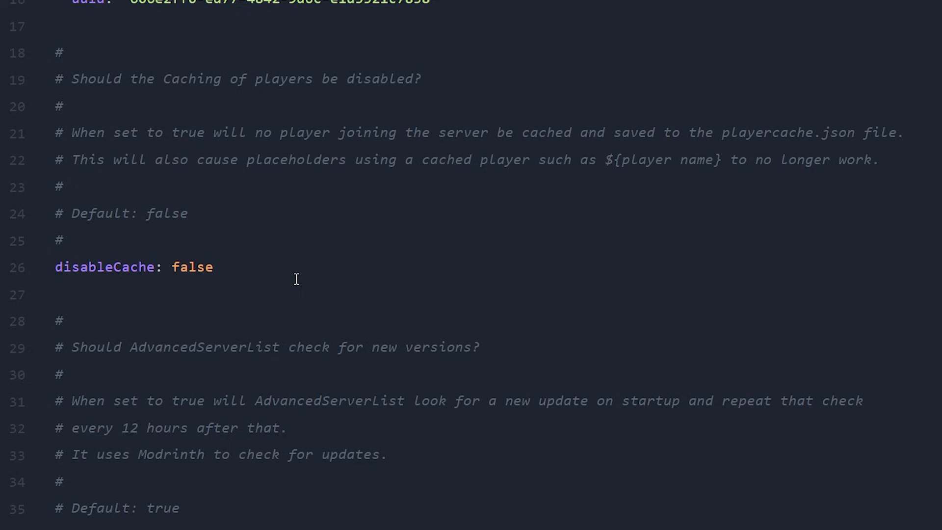
drag(282, 268, 55, 265)
click(217, 270)
double_click(175, 266)
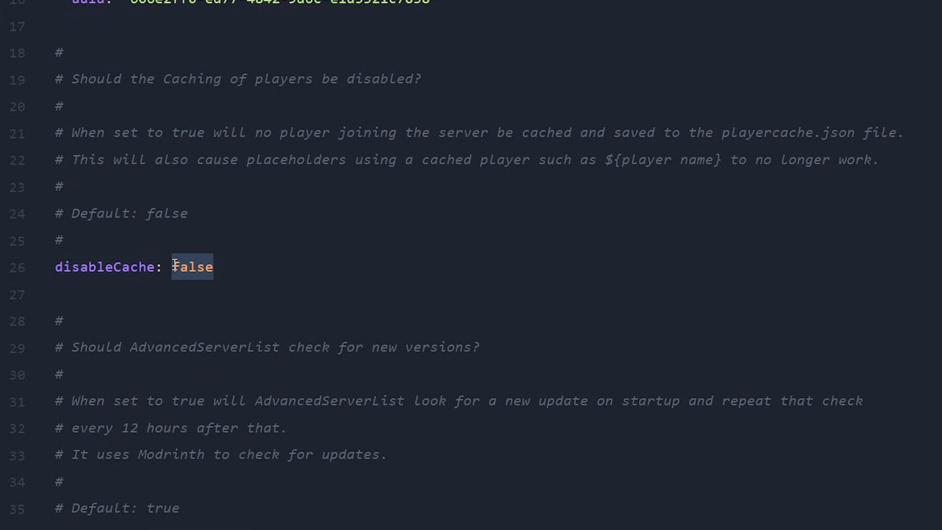
Examine the checkUpdates, debug and favicon cache options further down in config.yml.
scroll(176, 265, down, 4)
click(283, 214)
drag(283, 215, 42, 215)
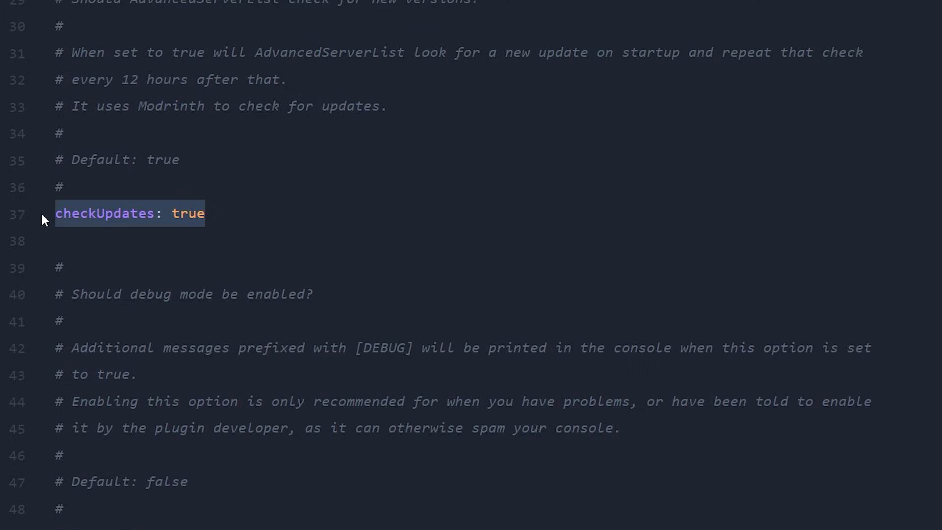
click(226, 211)
scroll(246, 235, down, 3)
drag(155, 256, 64, 258)
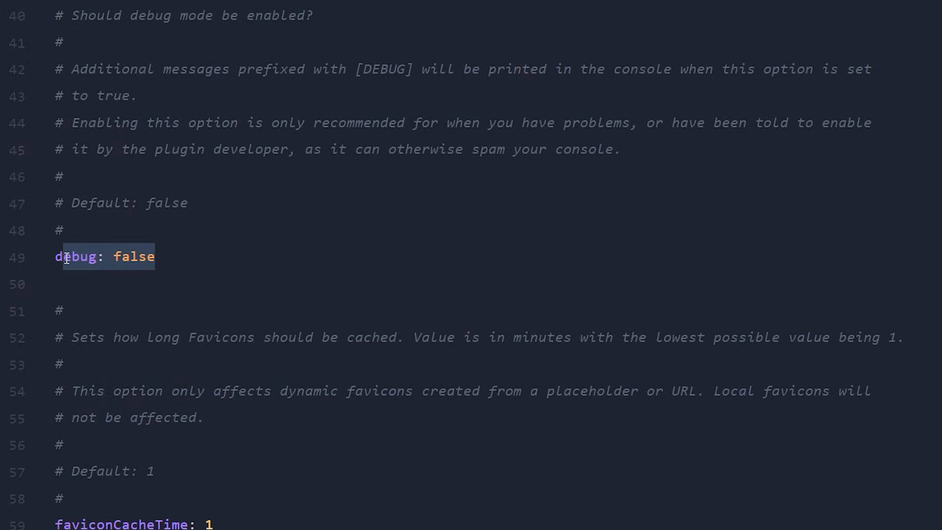
click(208, 256)
scroll(227, 171, down, 6)
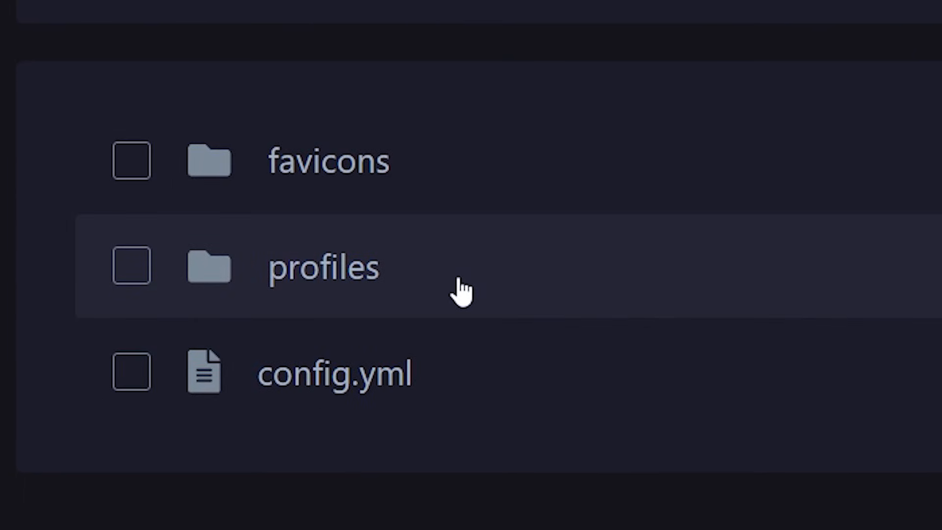
Open default.yml in the plugin's profiles folder and review its priority option.
click(461, 292)
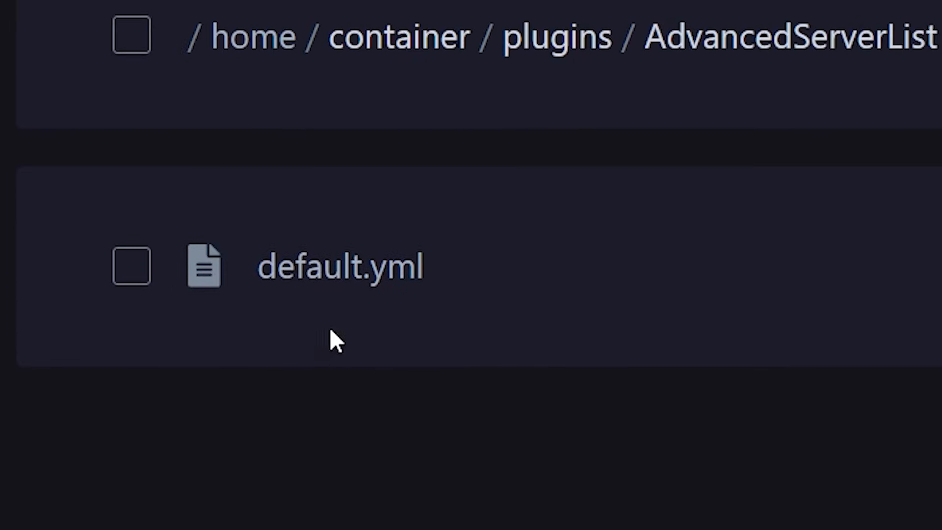
click(294, 290)
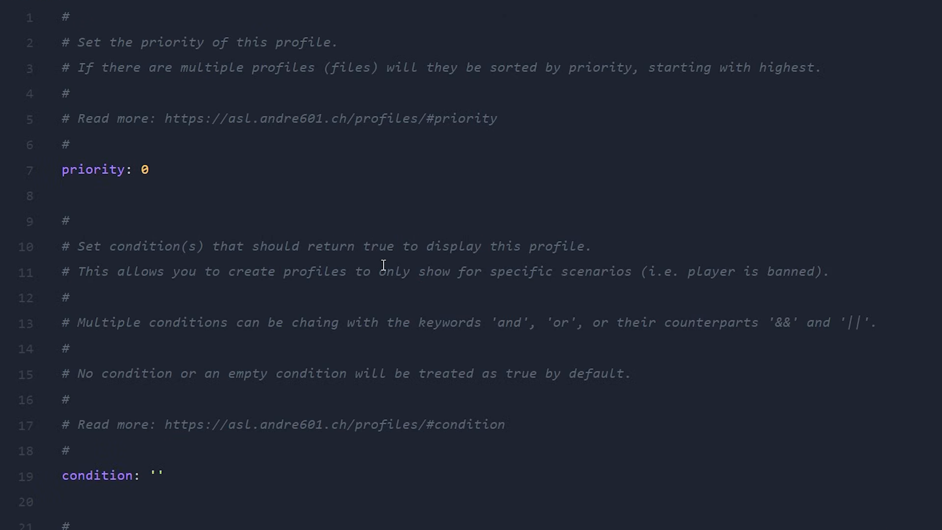
drag(153, 169, 46, 175)
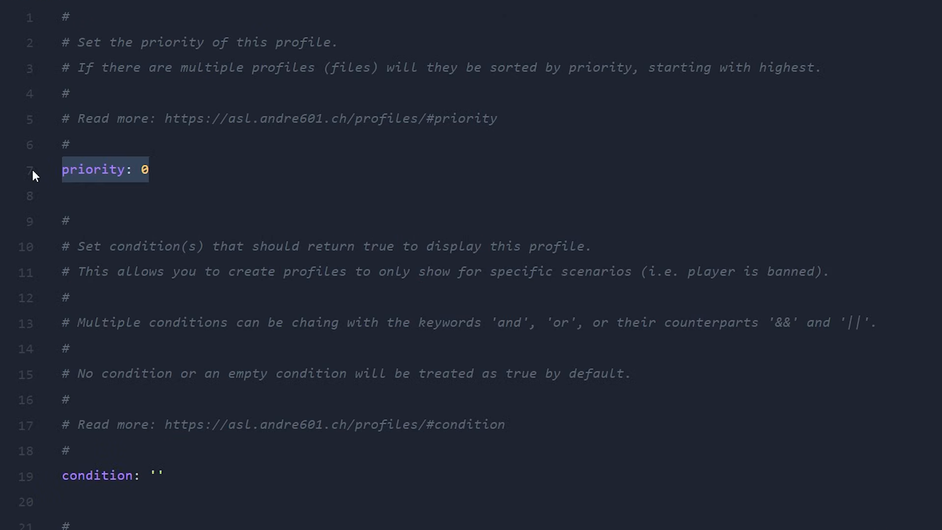
click(172, 173)
drag(175, 176, 65, 181)
click(175, 166)
drag(174, 166, 53, 178)
click(149, 179)
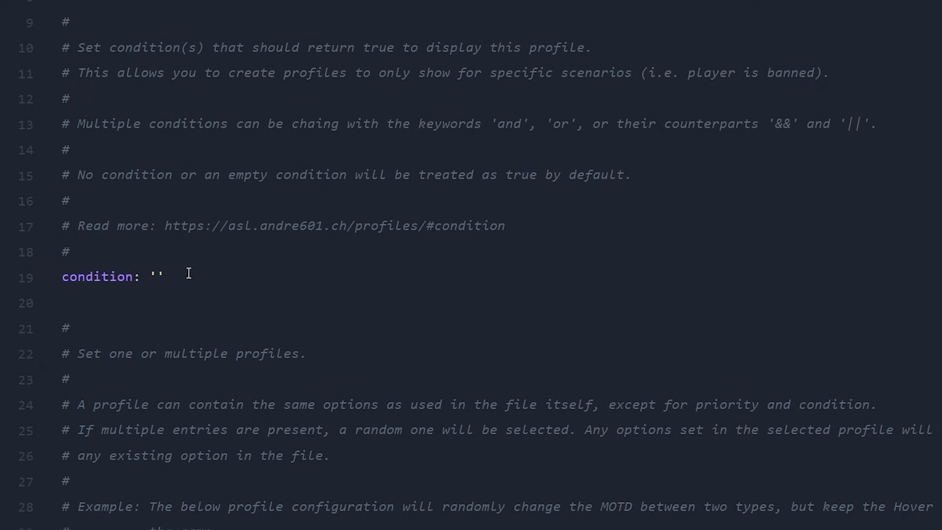
Examine the condition option of the default profile.
drag(189, 273, 49, 280)
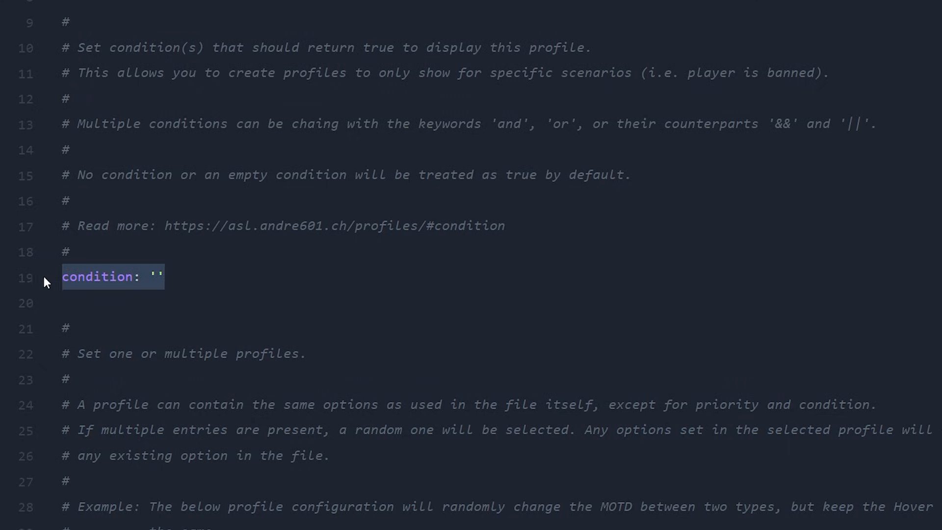
drag(180, 276, 62, 276)
click(173, 270)
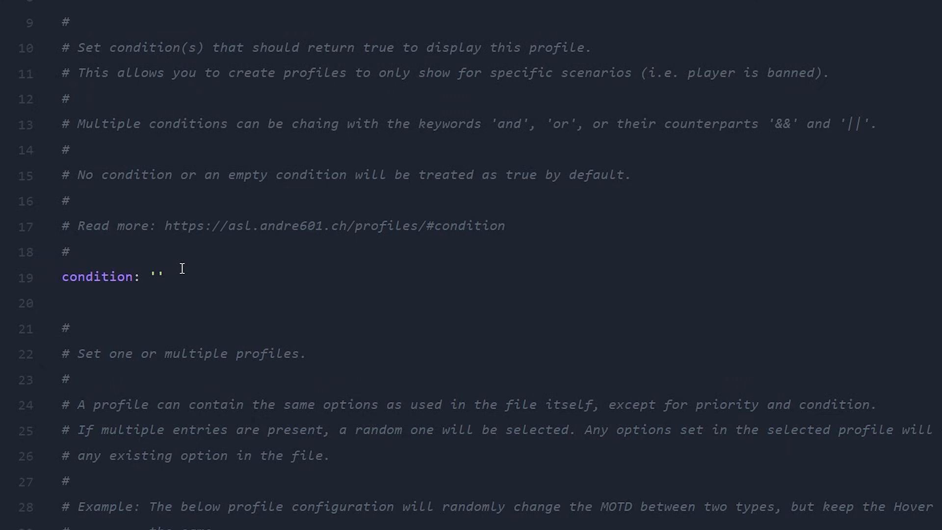
drag(167, 276, 64, 275)
click(174, 280)
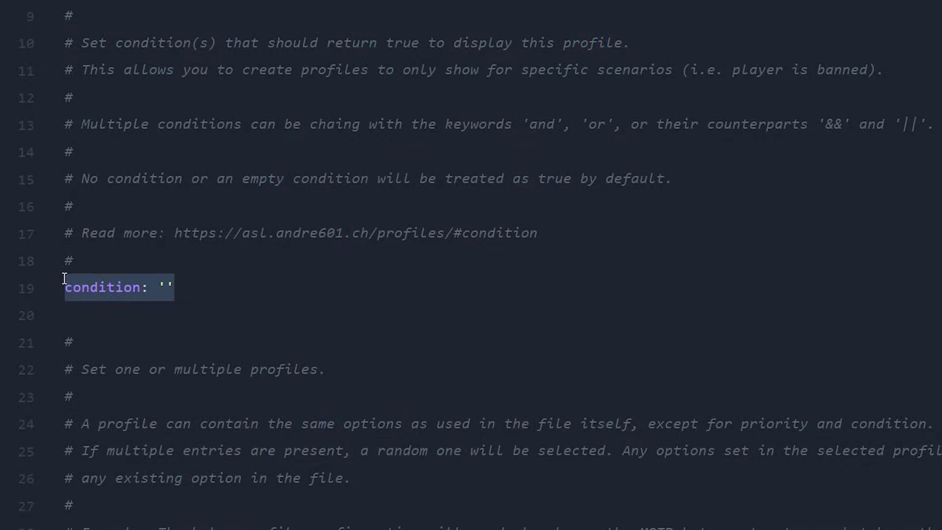
click(220, 293)
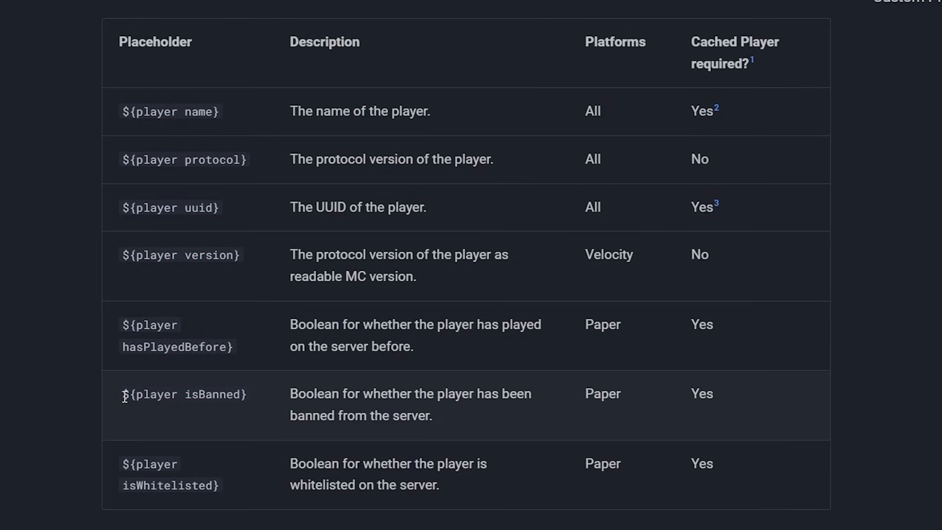
Look up the isBanned and isWhitelisted player placeholders and the expression syntax usable in the condition option.
drag(129, 395, 254, 398)
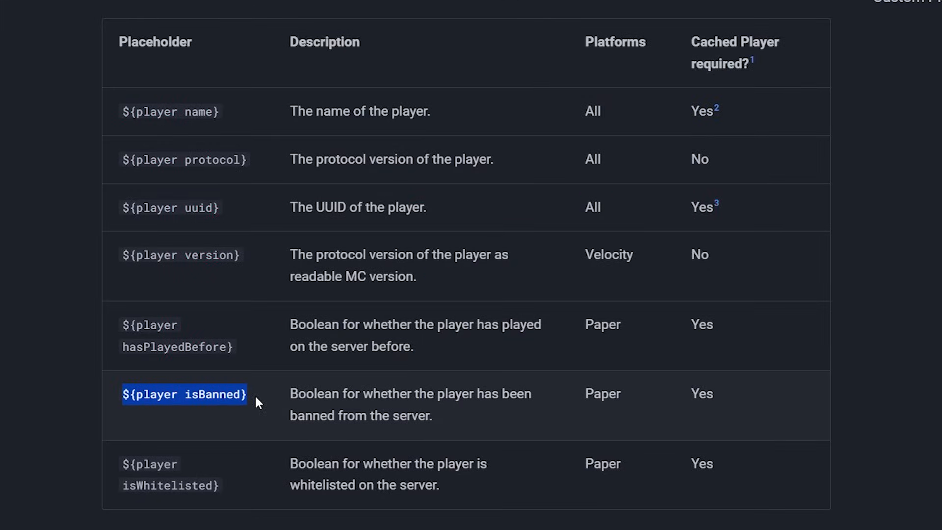
drag(104, 468, 223, 487)
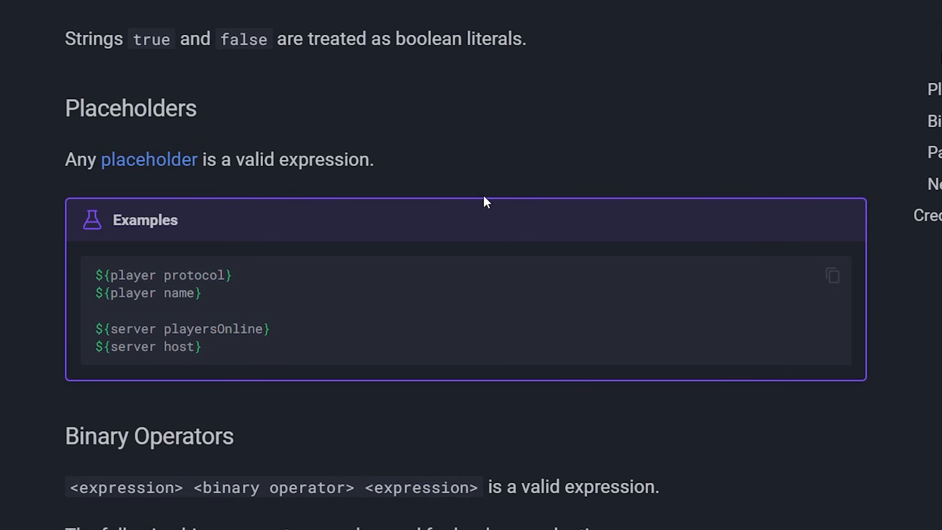
drag(57, 161, 236, 160)
drag(460, 284, 327, 283)
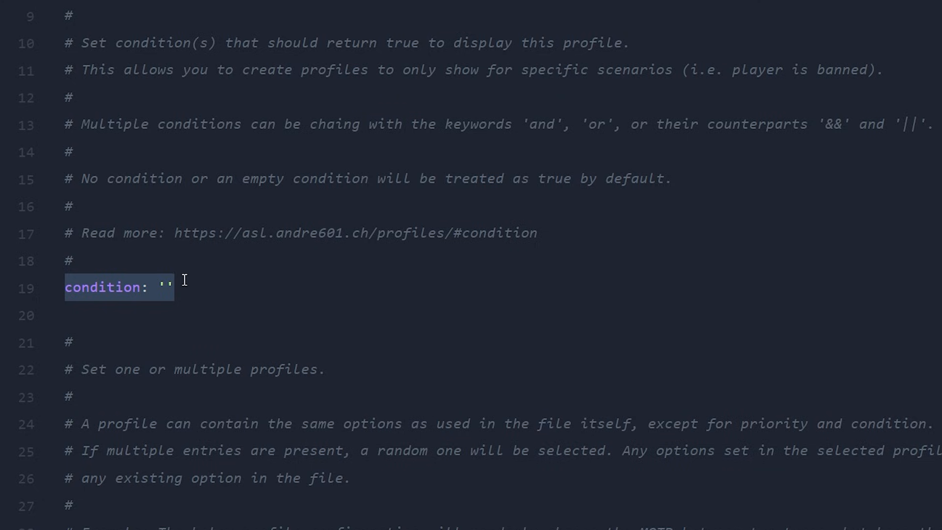
click(429, 306)
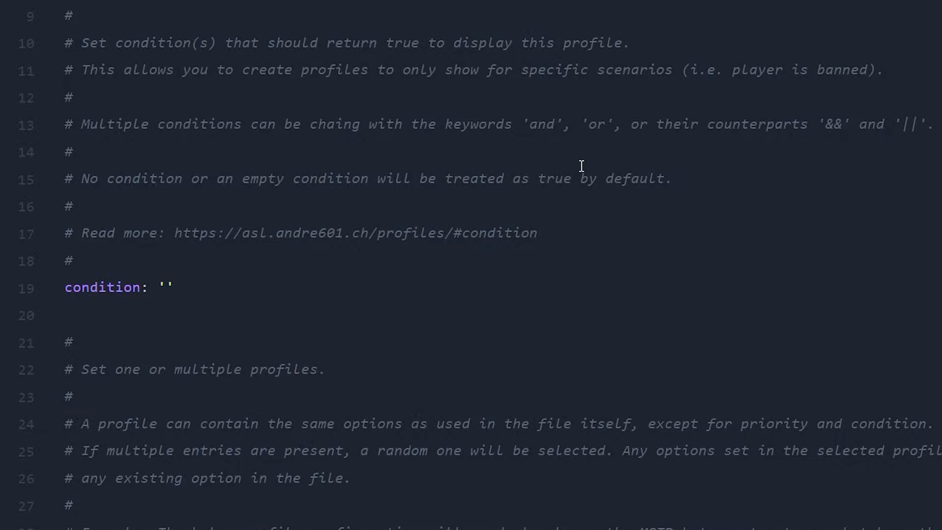
Refresh the multiplayer server list and compare it with the two motd entries under profiles.
scroll(581, 165, down, 6)
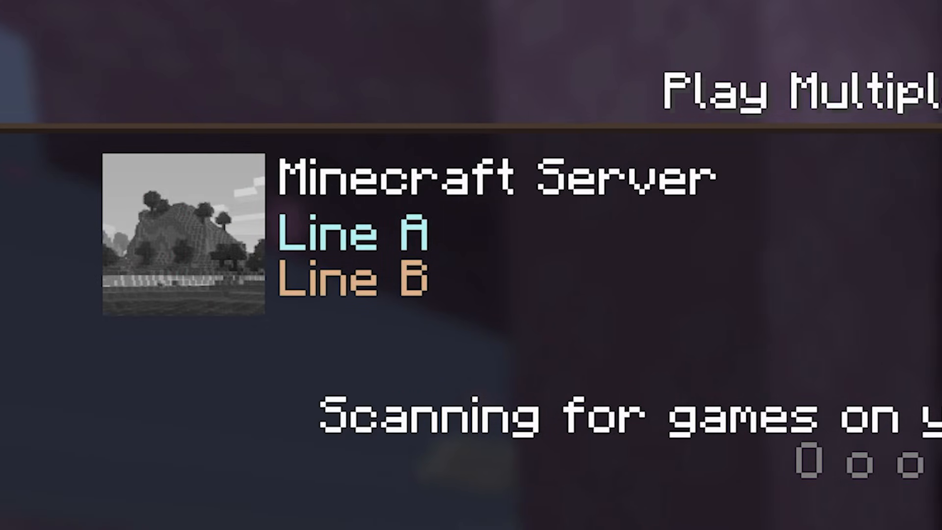
key(F5)
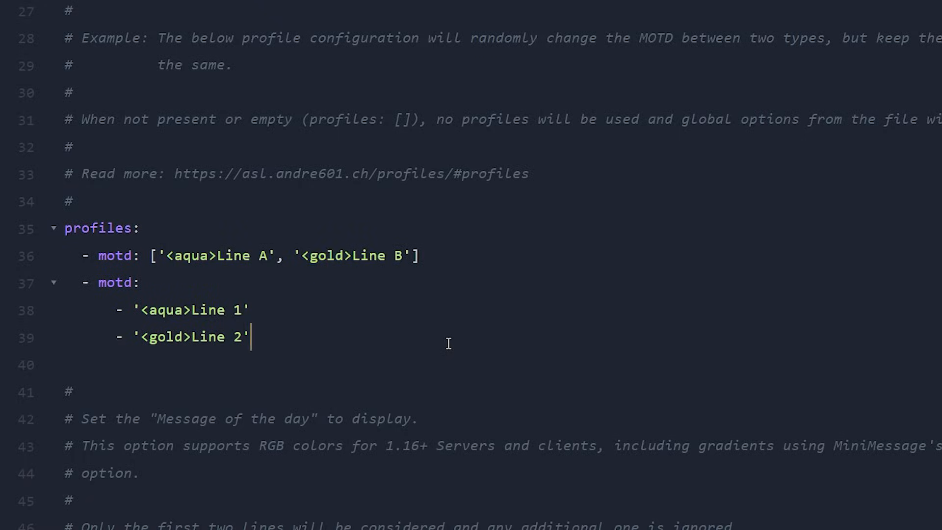
drag(260, 332, 38, 231)
drag(81, 261, 312, 331)
click(283, 316)
drag(295, 341, 59, 295)
drag(428, 253, 59, 253)
Paste two copies of the Line 1 / Line 2 motd entry below the original in the profiles list.
drag(255, 339, 55, 294)
key(ctrl+c)
click(273, 332)
click(78, 366)
key(ctrl+v)
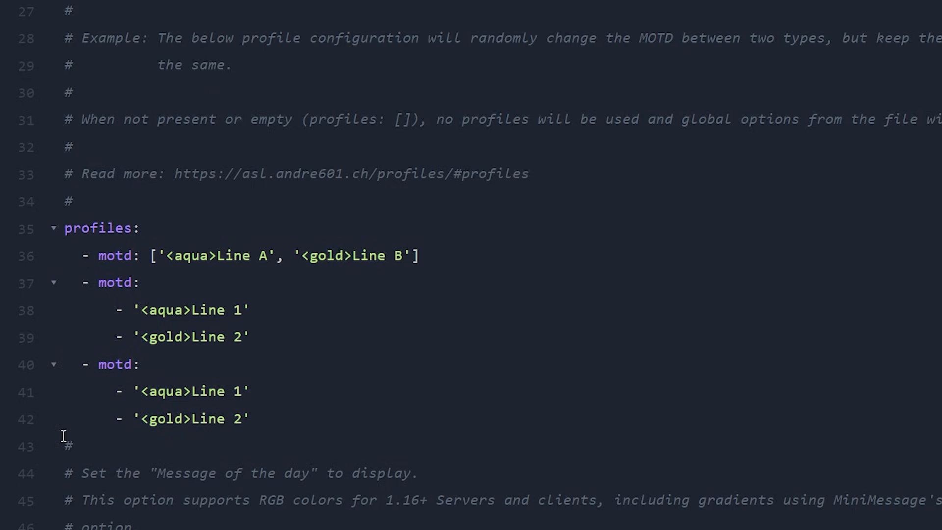
key(Return)
drag(120, 441, 27, 444)
key(ctrl+v)
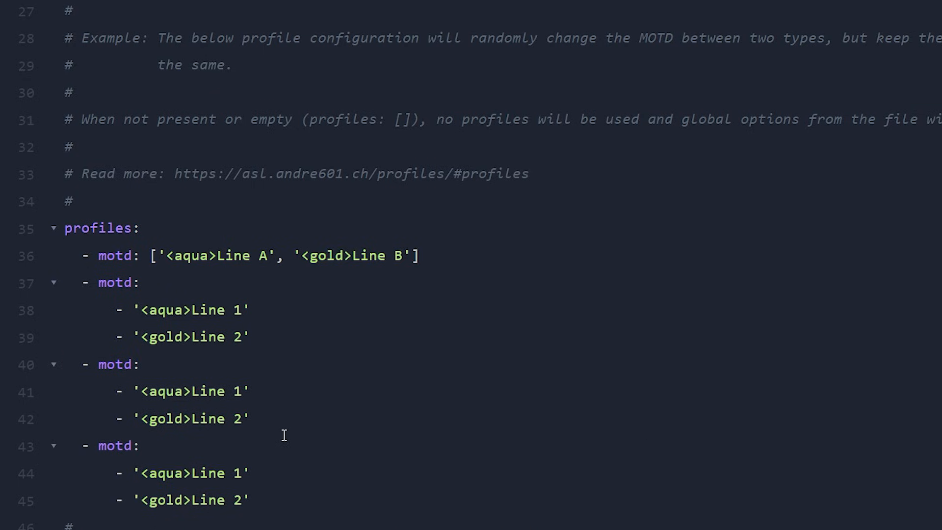
Undo the two pasted motd entries in the profiles list.
key(ctrl+z)
key(ctrl+z)
key(ctrl+z)
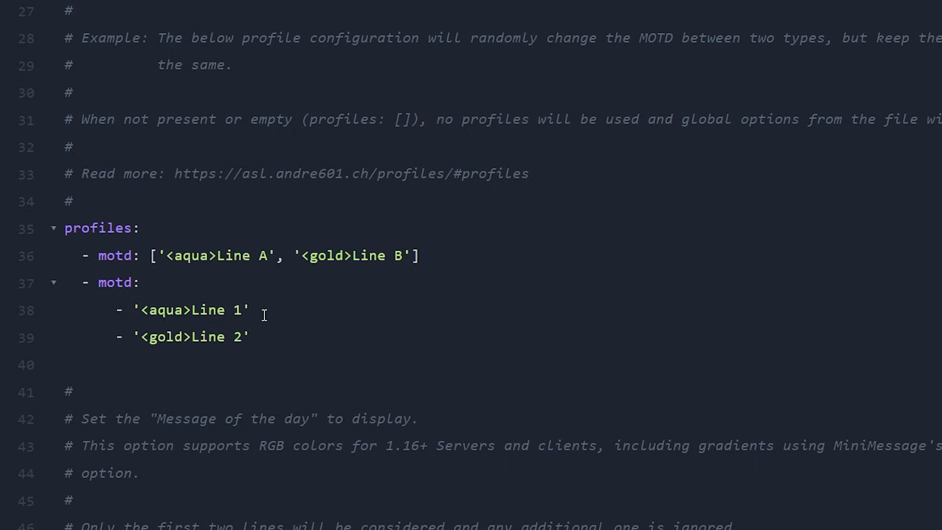
Compare the motd entries under profiles with the file's global motd option.
drag(317, 334, 64, 258)
click(204, 275)
scroll(299, 298, down, 5)
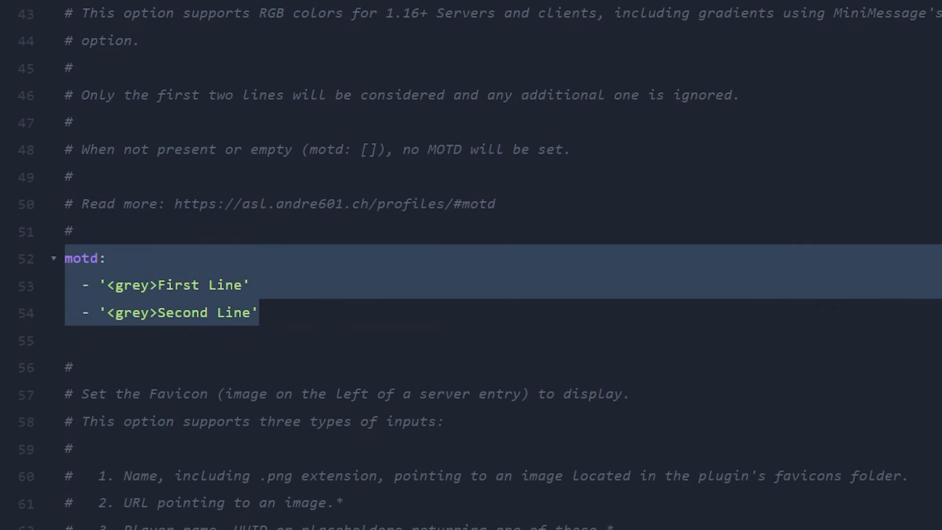
click(175, 285)
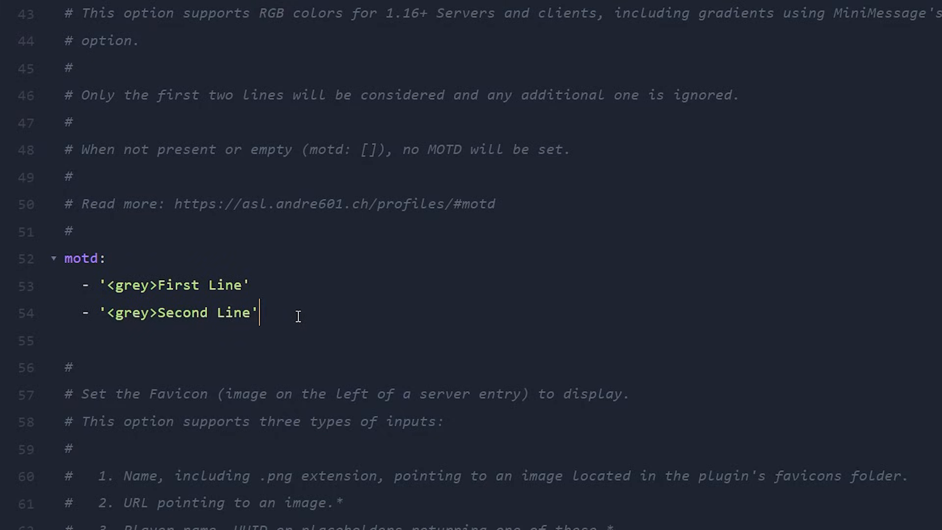
drag(296, 316, 0, 268)
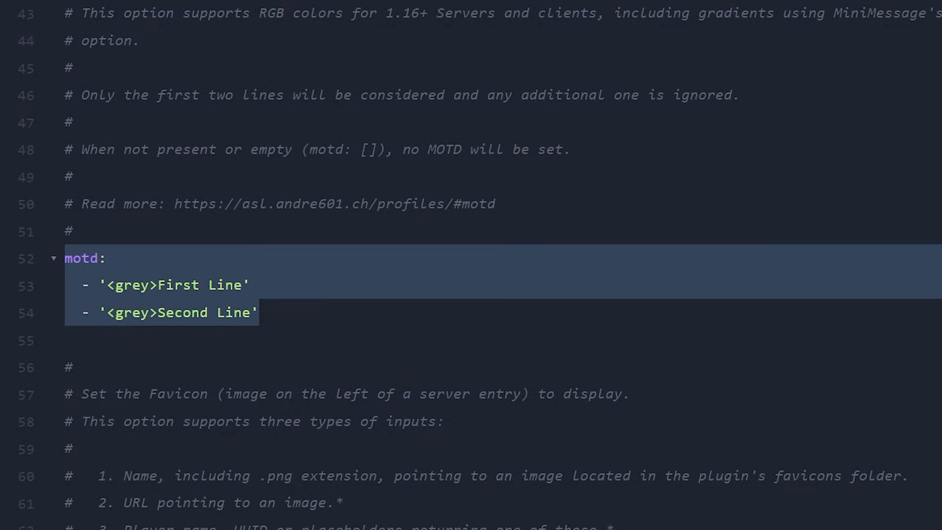
click(314, 314)
scroll(309, 324, up, 5)
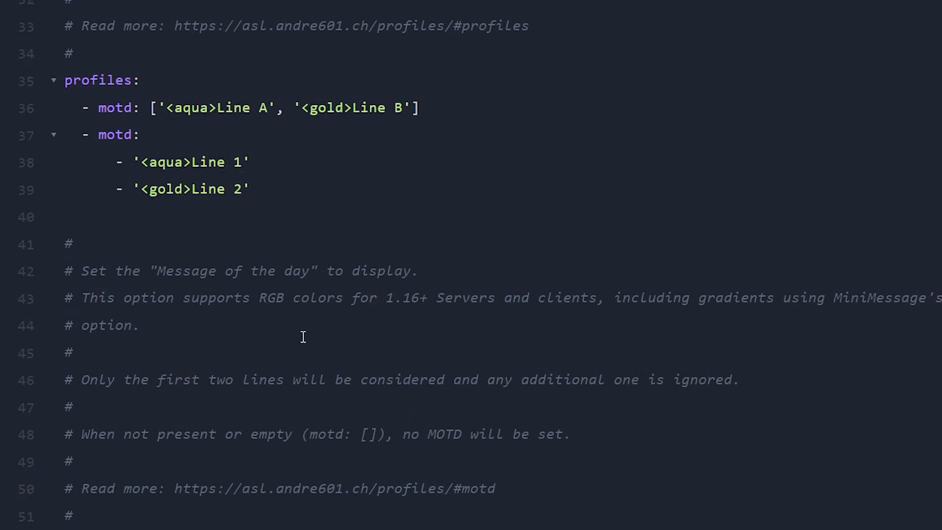
drag(278, 274, 41, 158)
click(276, 176)
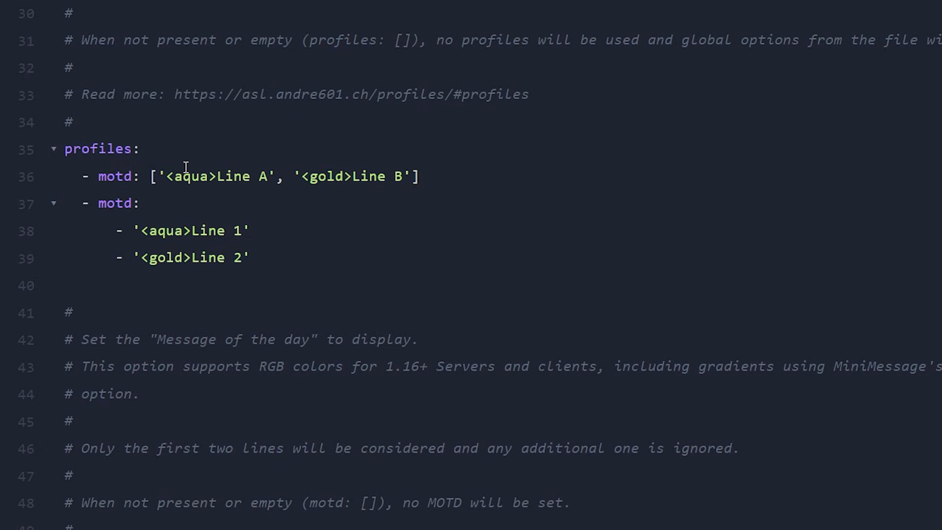
Replace the aqua line of the first profiles motd entry with "Subscribe to KasaiSora".
scroll(189, 177, up, 3)
drag(267, 256, 219, 252)
text(Subscribe to Kasai)
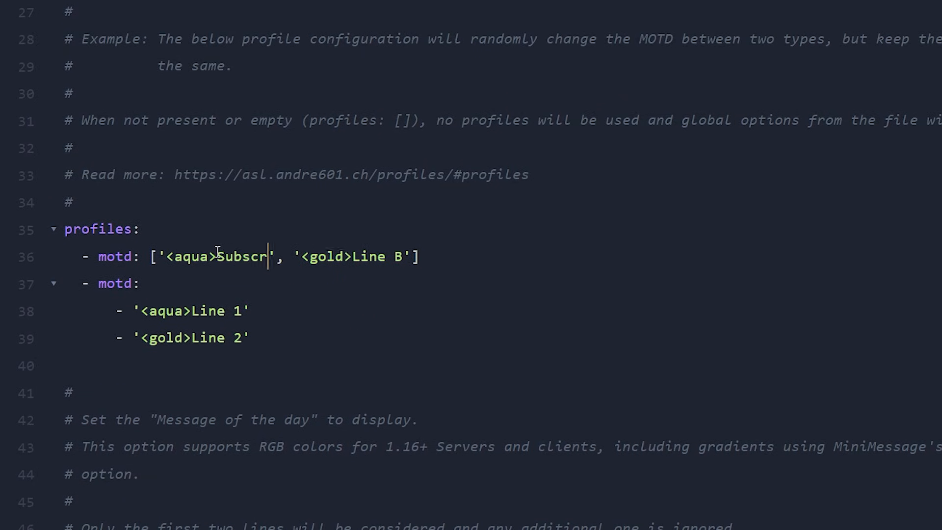
text(Sora)
Replace the gold line of the first profiles motd entry with "And join the Discord".
drag(537, 256, 492, 253)
key(BackSpace)
text(And join the )
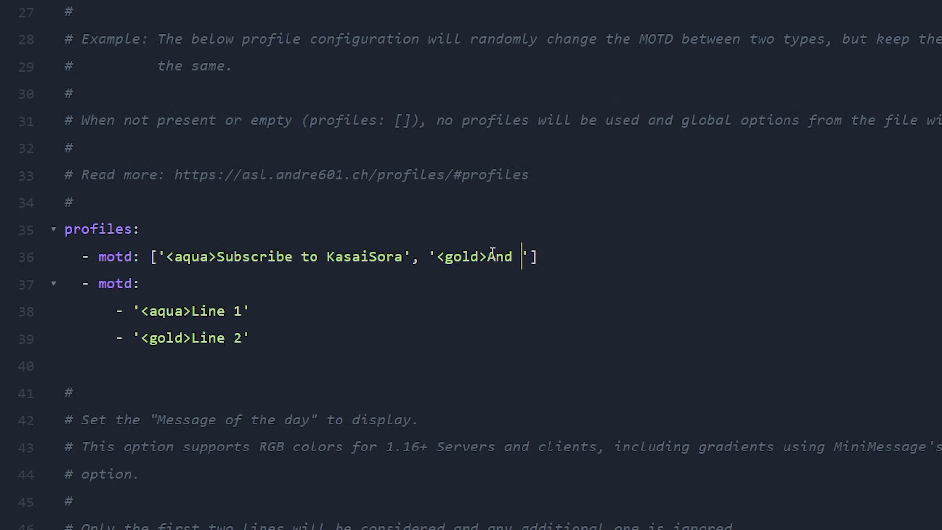
text(Discord)
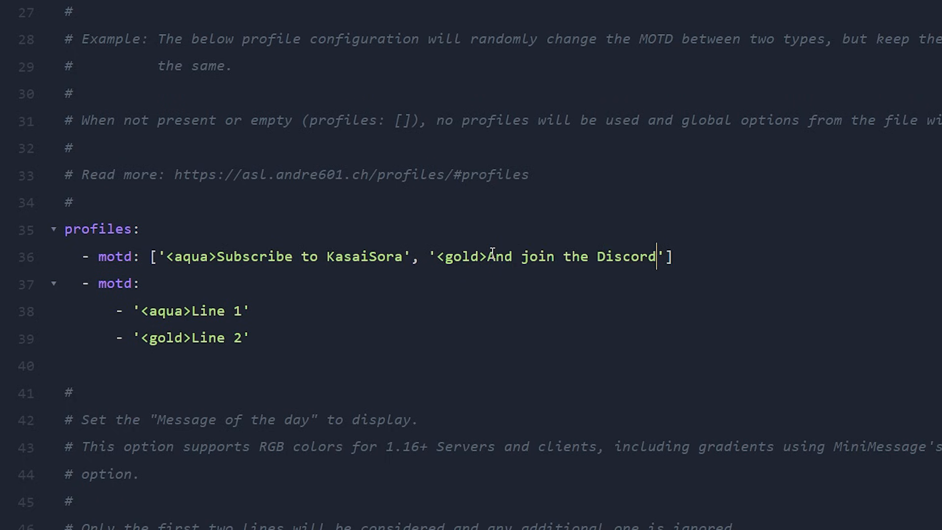
drag(217, 264, 406, 255)
click(168, 264)
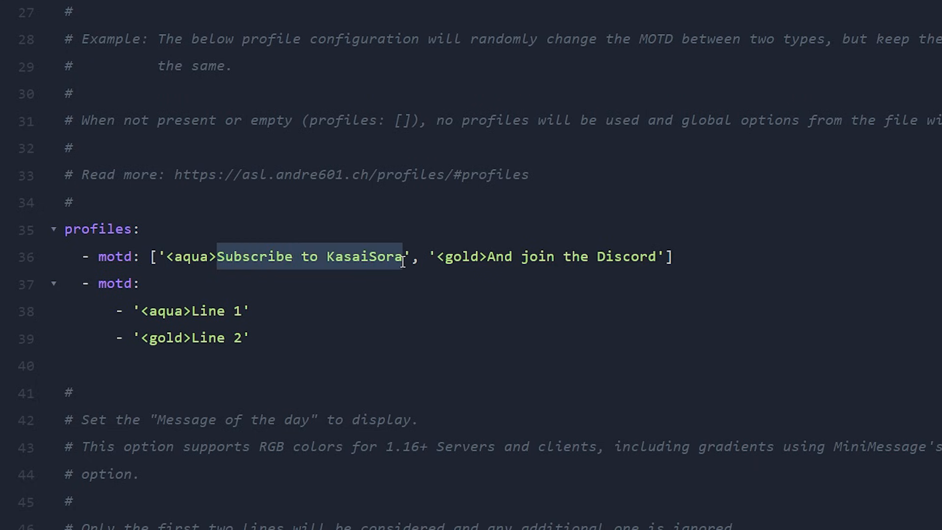
click(217, 250)
key(shift+Up)
click(200, 275)
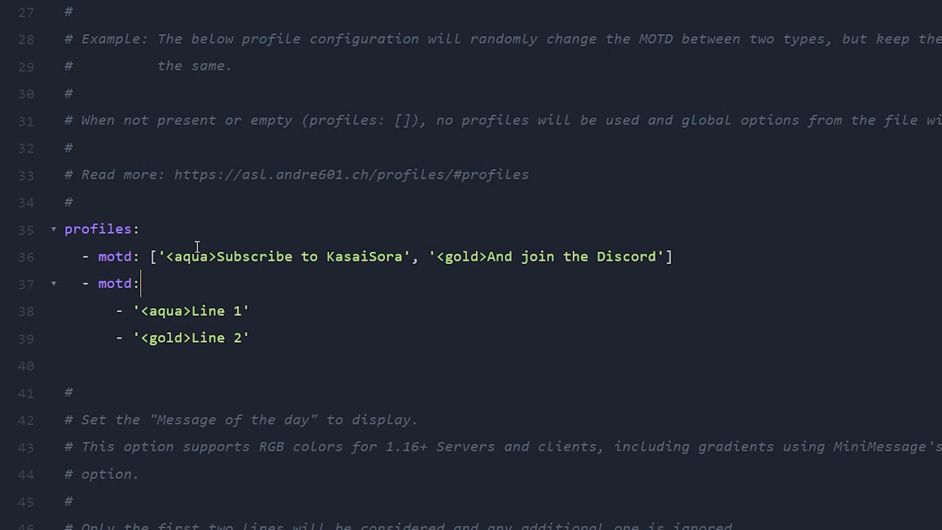
Replace the aqua color tag of the first profiles motd entry with the hex code #3D53FE copied from the color page.
drag(212, 256, 177, 255)
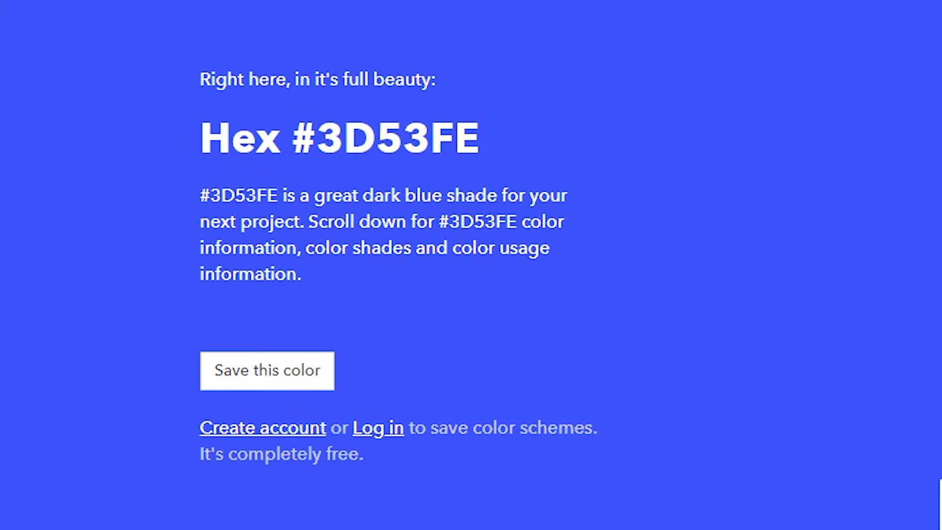
drag(292, 134, 482, 140)
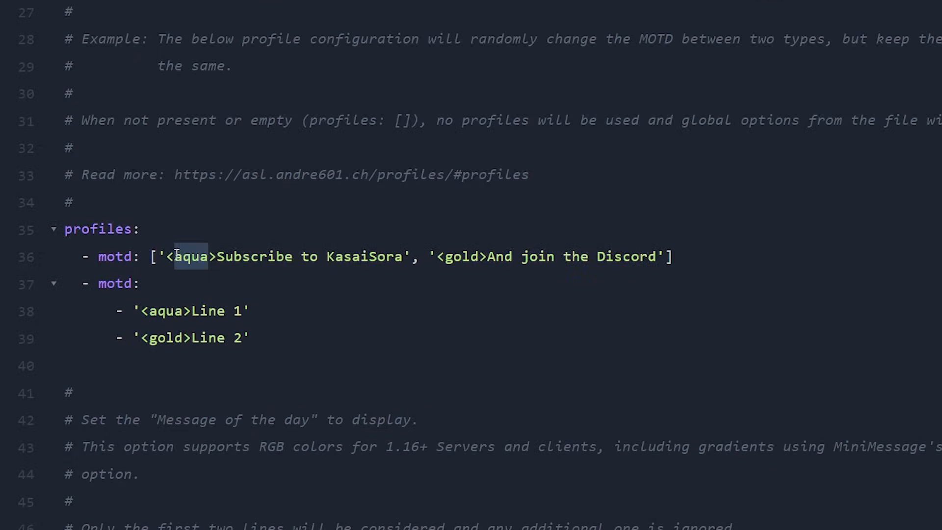
key(ctrl+v)
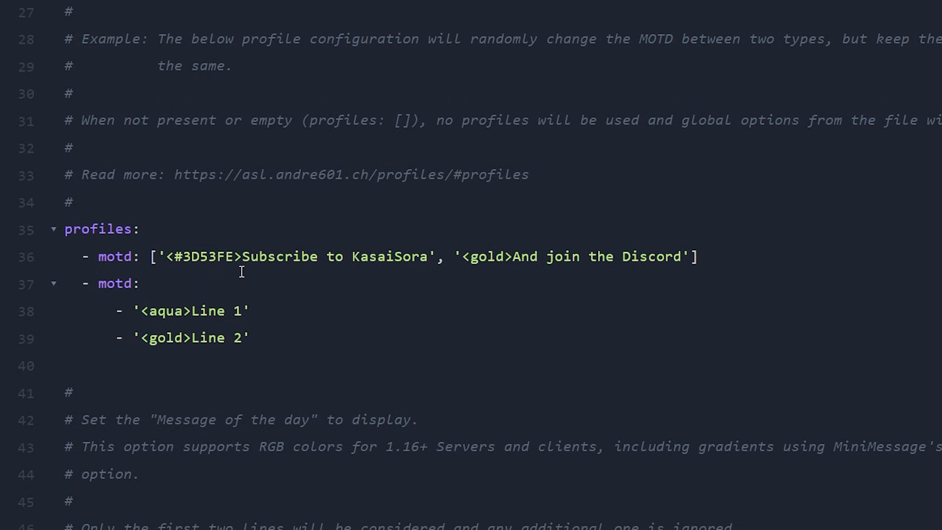
drag(243, 258, 428, 260)
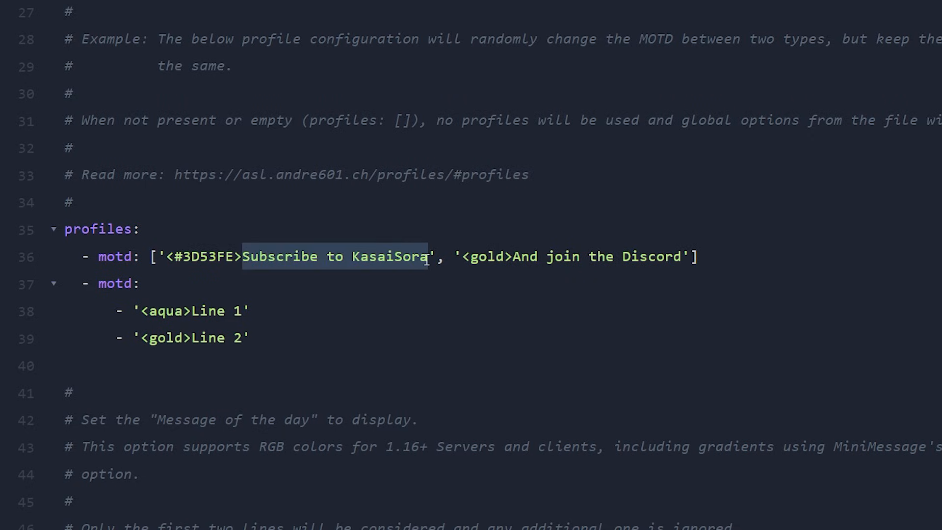
click(520, 260)
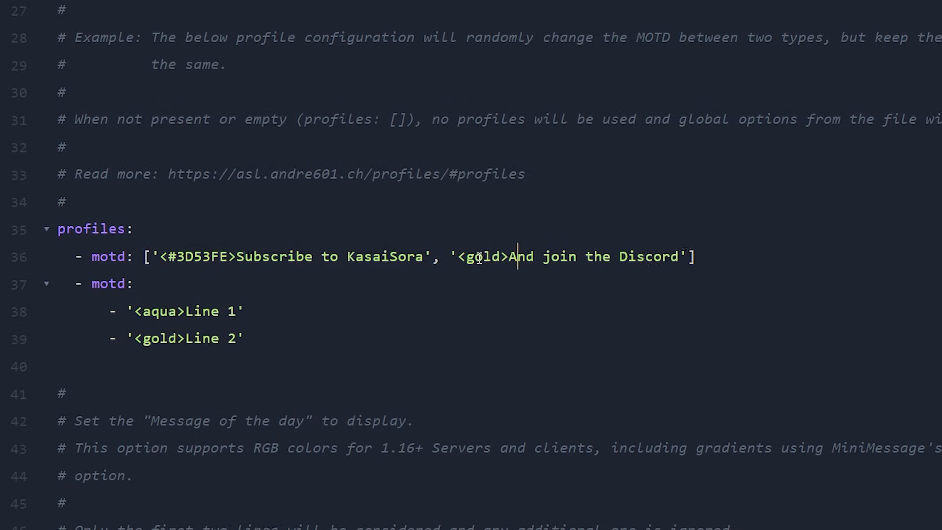
Change the gold tag before "And join the Discord" in the first profiles motd entry to gradient:blue:gold.
click(483, 255)
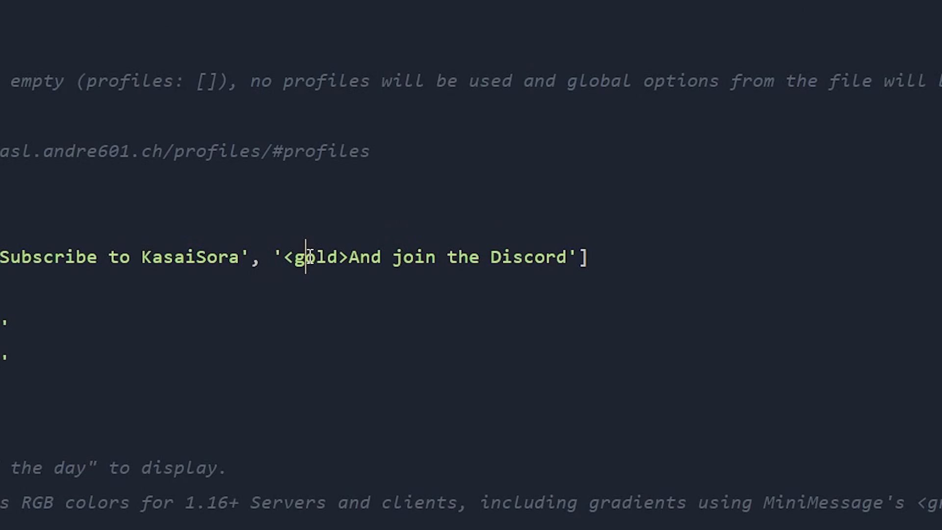
double_click(310, 256)
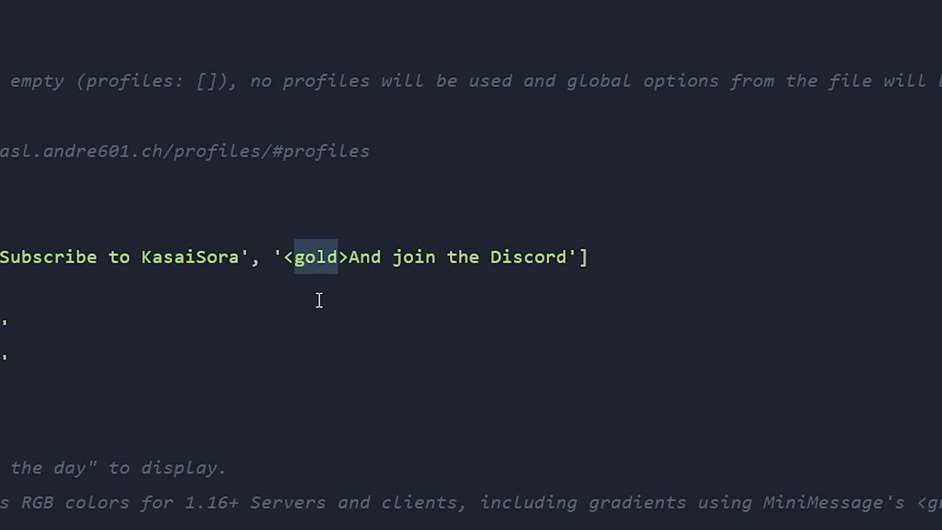
text(gradient)
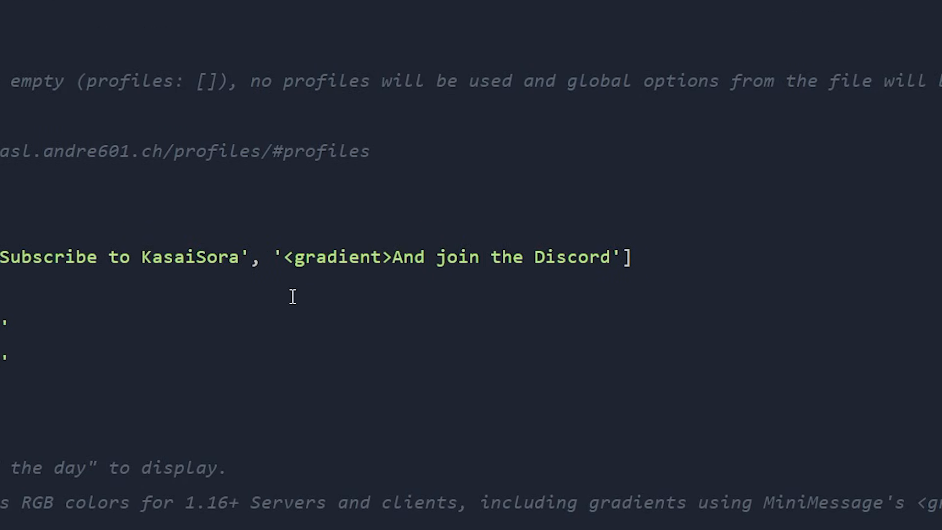
text(:)
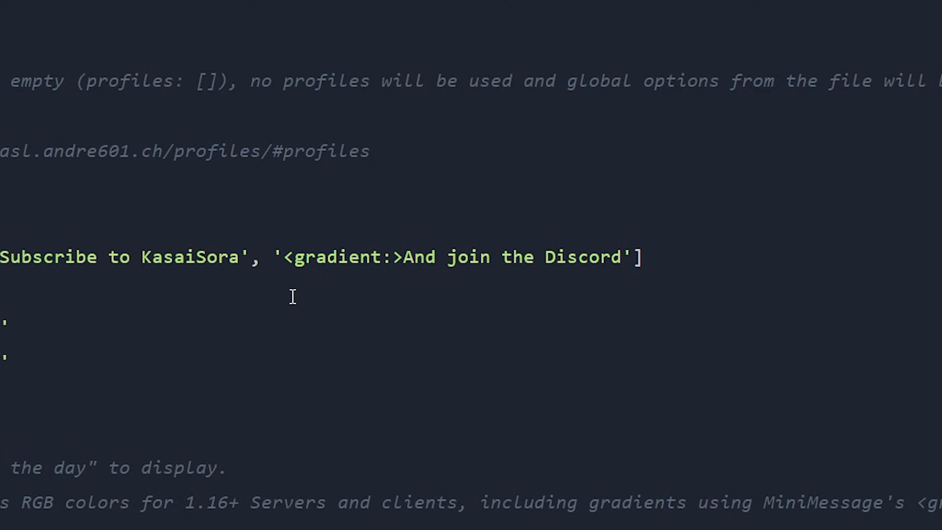
text(blue)
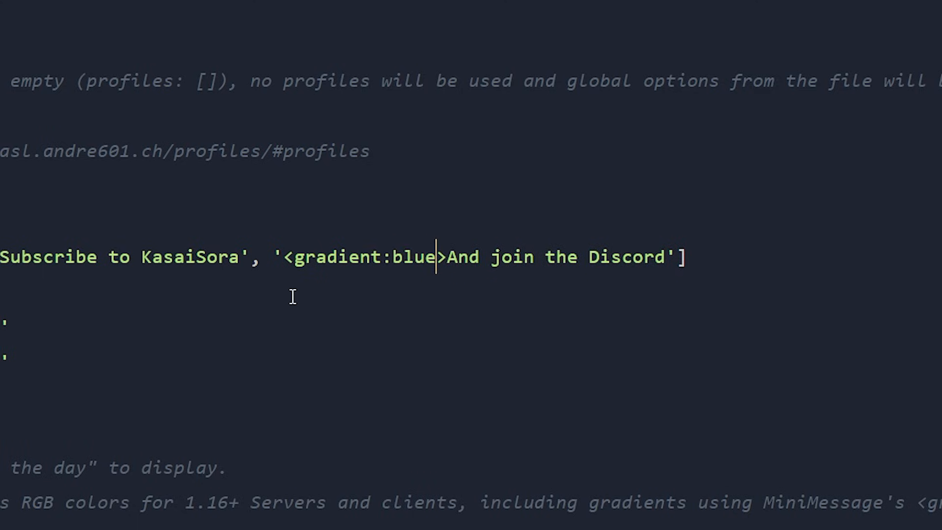
text(:)
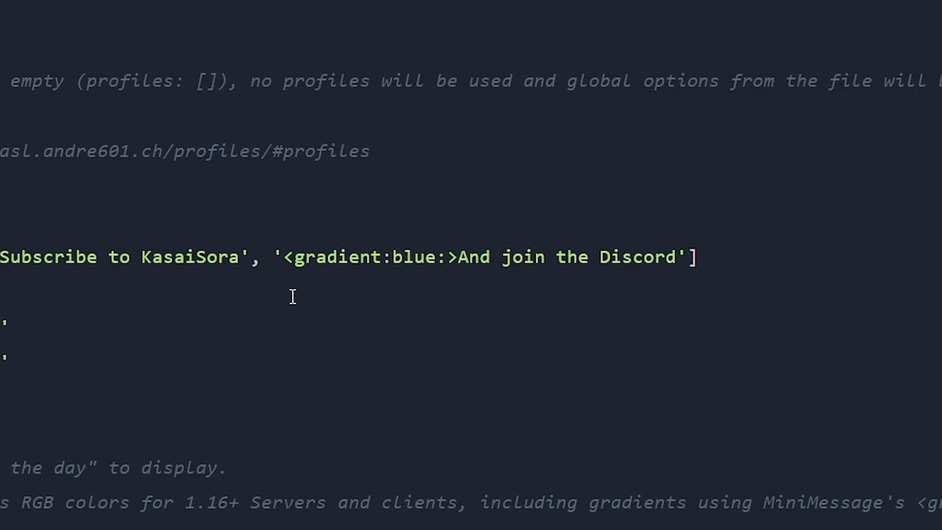
text(gold)
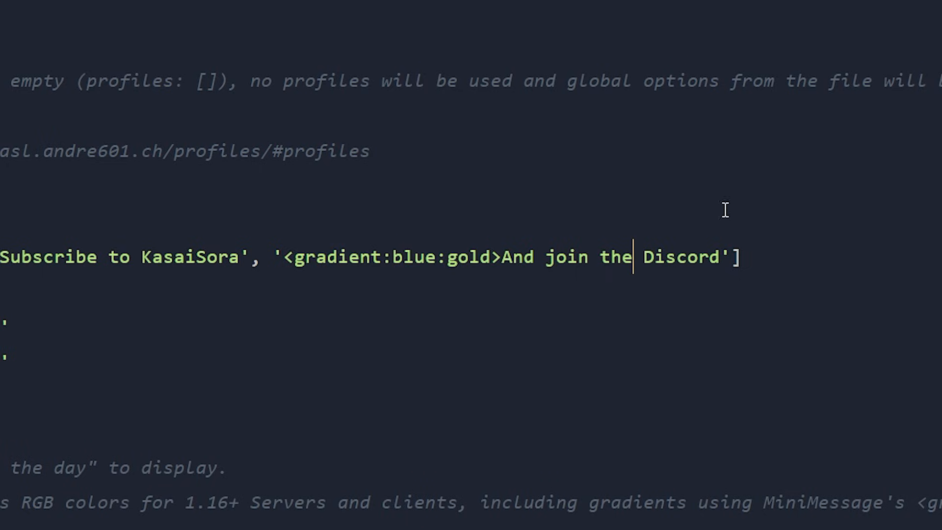
Add the closing tag </gradient> after "And join the Discord" in the first profiles motd entry.
click(726, 256)
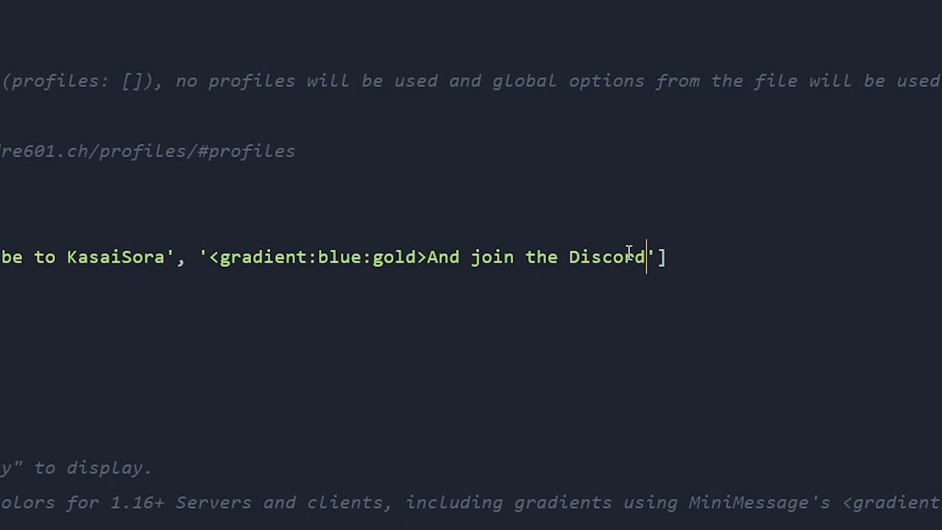
text(<)
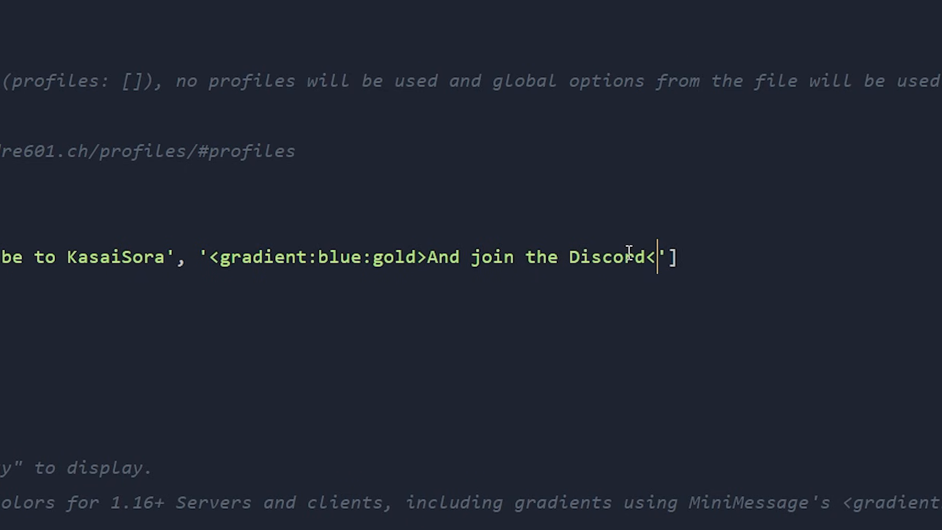
text(/gradient)
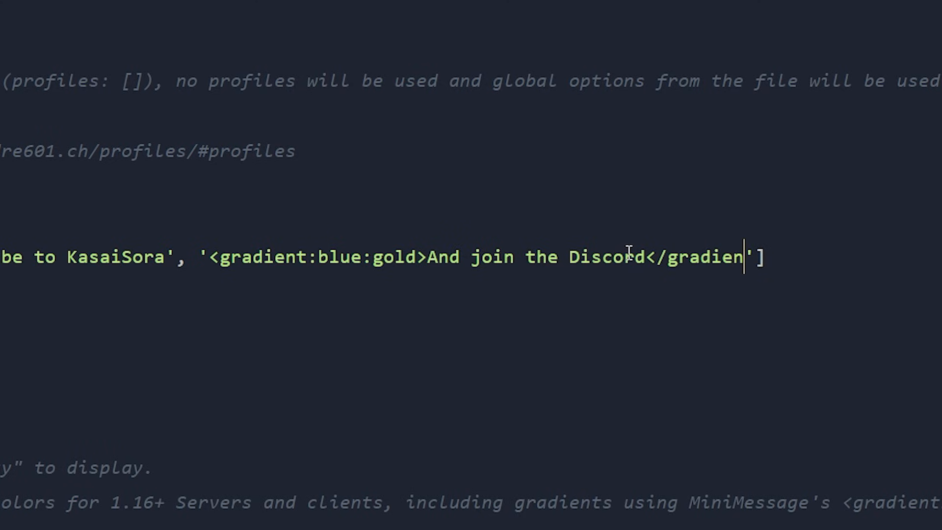
text(>)
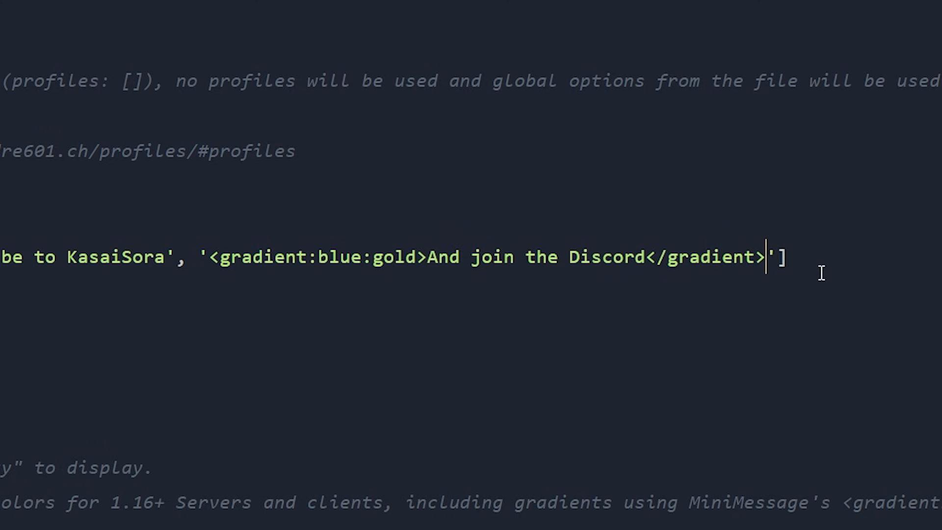
drag(767, 258, 647, 258)
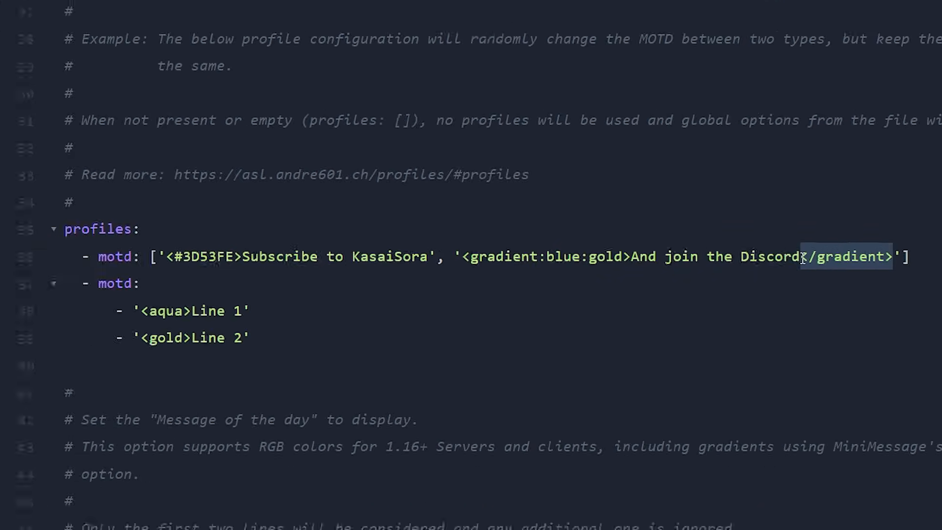
click(802, 259)
click(918, 264)
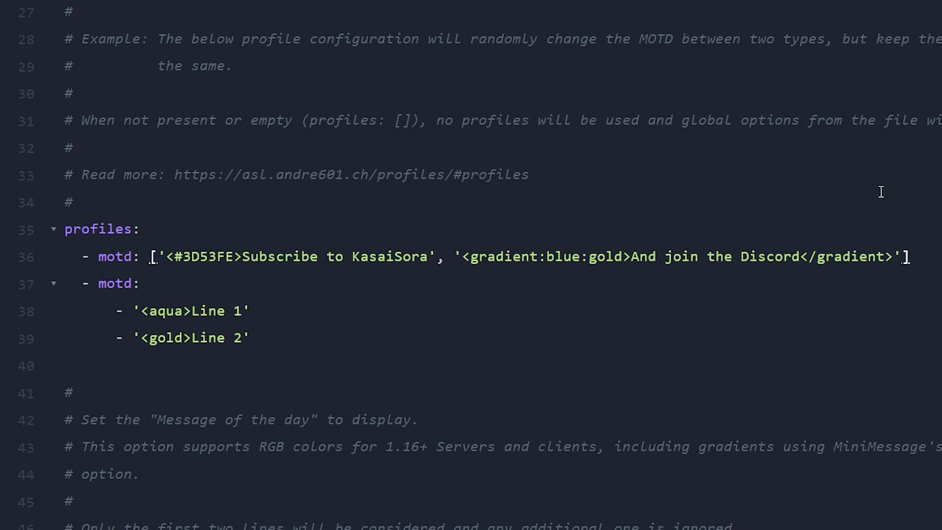
Compare the second profiles motd entry and the whole profiles block with the global motd option further down the file.
shift+click(283, 260)
drag(265, 263, 73, 259)
click(285, 335)
shift+click(12, 281)
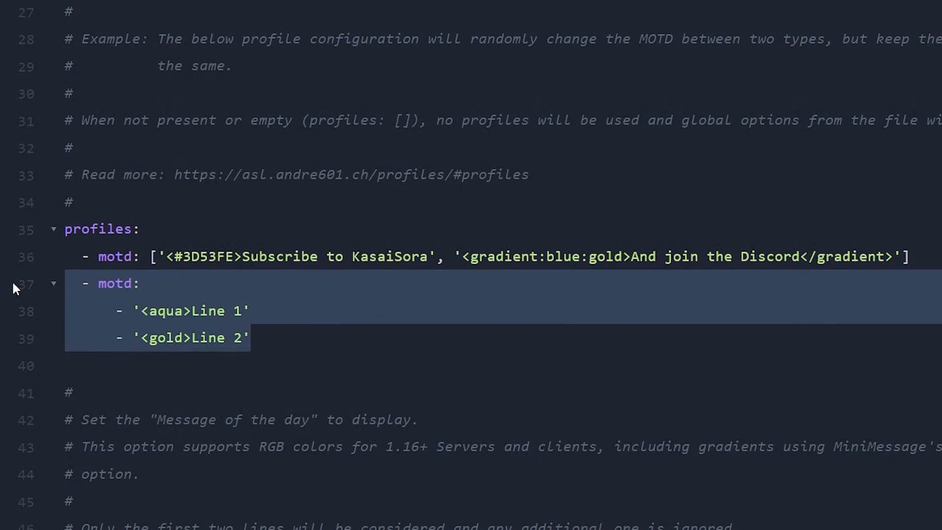
scroll(12, 281, down, 5)
drag(316, 325, 1, 282)
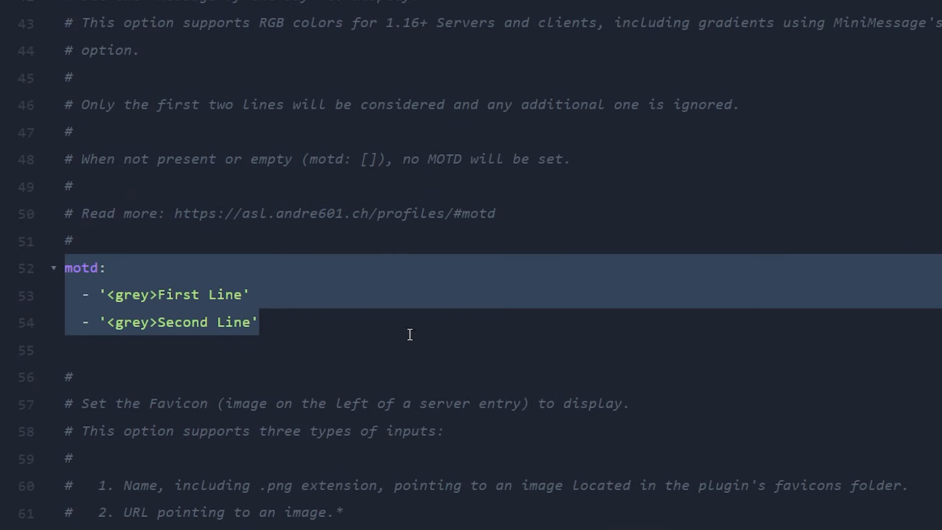
click(328, 314)
scroll(425, 337, up, 5)
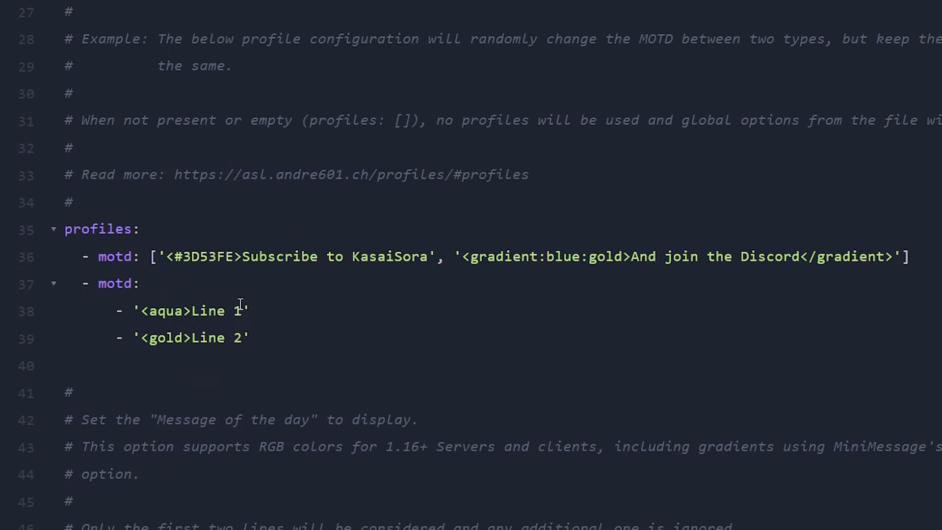
drag(330, 332, 59, 235)
click(312, 290)
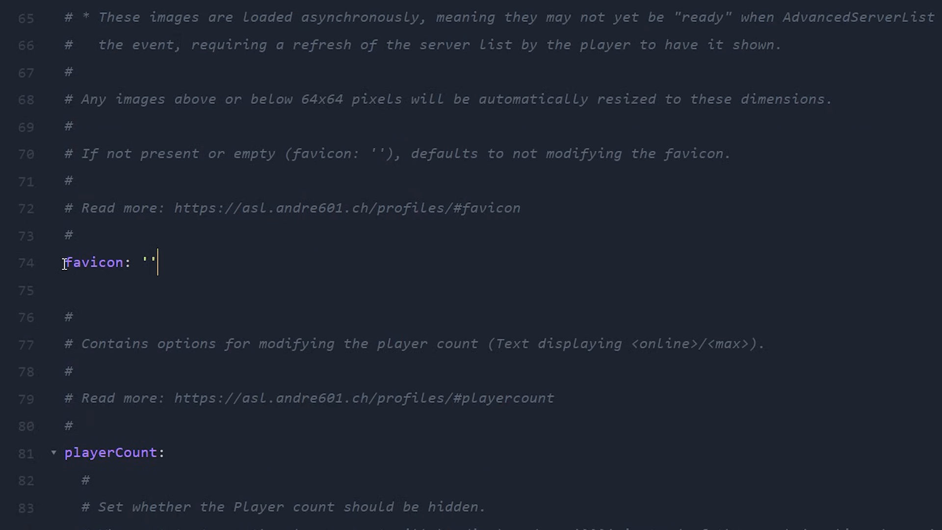
Read the comments on the favicon option, covering its three supported input types and the note on asynchronously loaded images.
drag(64, 264, 175, 264)
click(182, 265)
scroll(136, 280, up, 5)
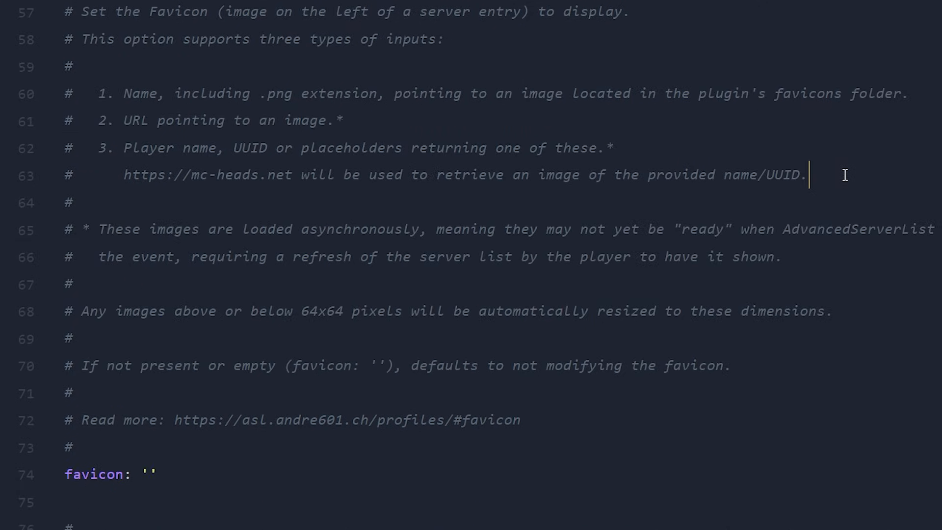
drag(831, 226, 411, 135)
click(498, 185)
click(410, 143)
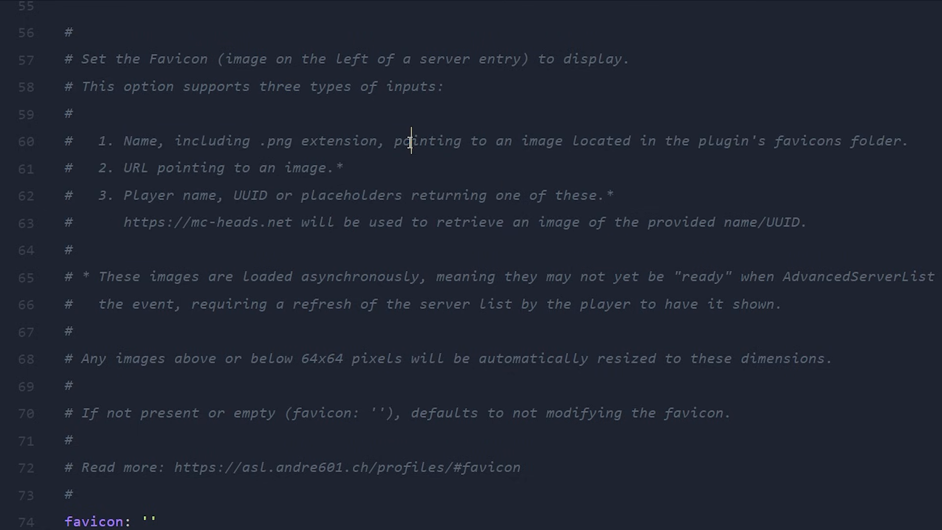
drag(388, 167, 141, 181)
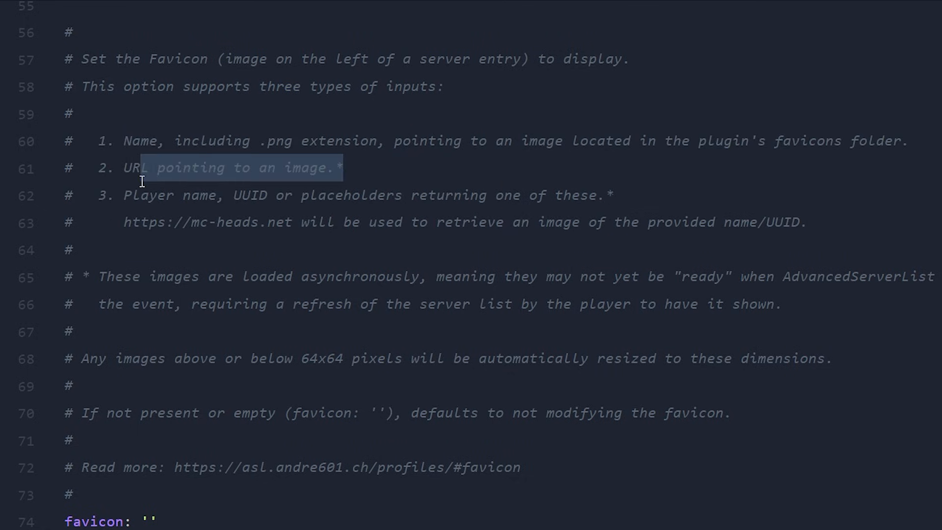
drag(126, 217, 312, 195)
click(313, 196)
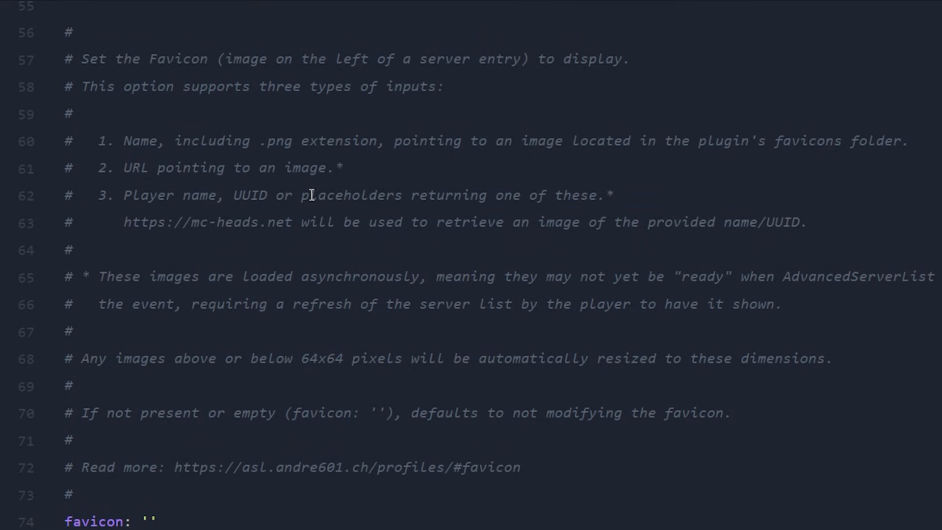
click(311, 298)
drag(116, 282, 430, 287)
click(548, 295)
drag(681, 277, 941, 277)
click(941, 279)
drag(199, 304, 337, 304)
click(338, 304)
drag(234, 304, 624, 310)
click(625, 310)
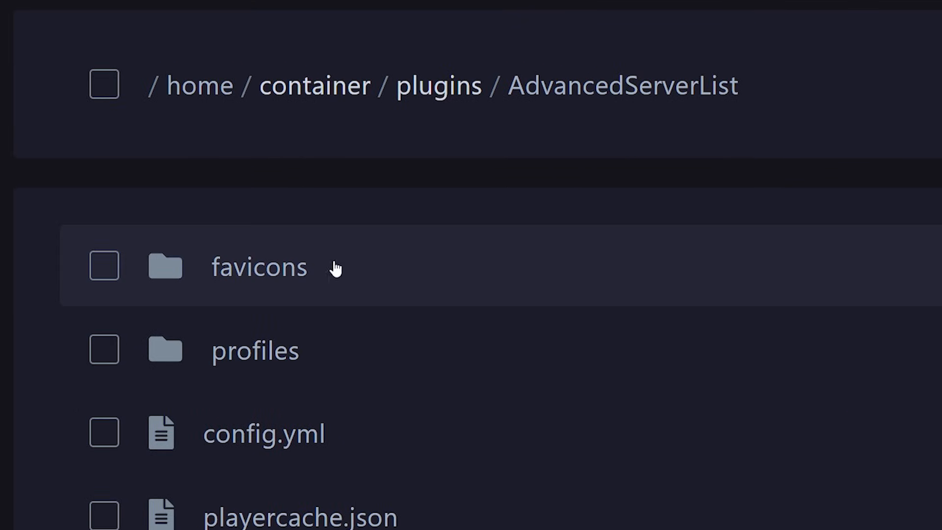
Open the favicons folder of the AdvancedServerList plugin, and set the profile's favicon option to 'kasaisora.png'.
click(341, 269)
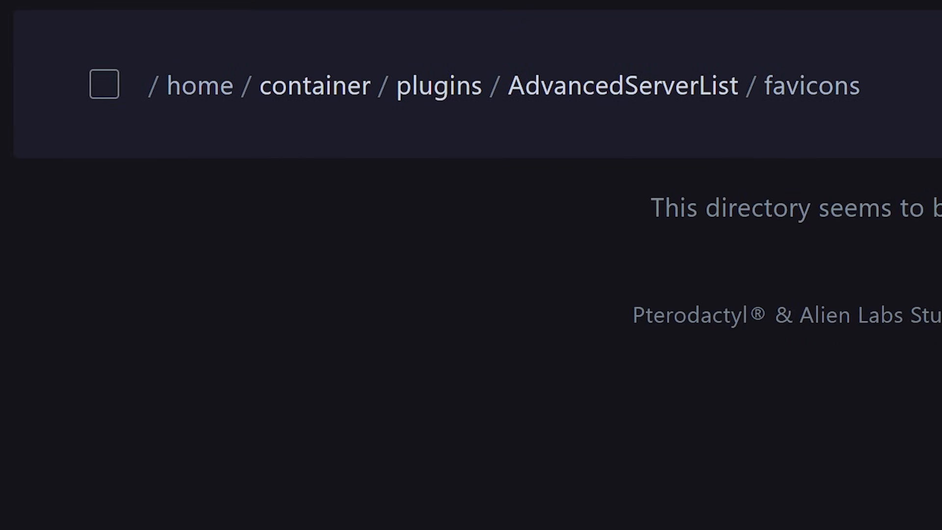
drag(597, 528, 560, 407)
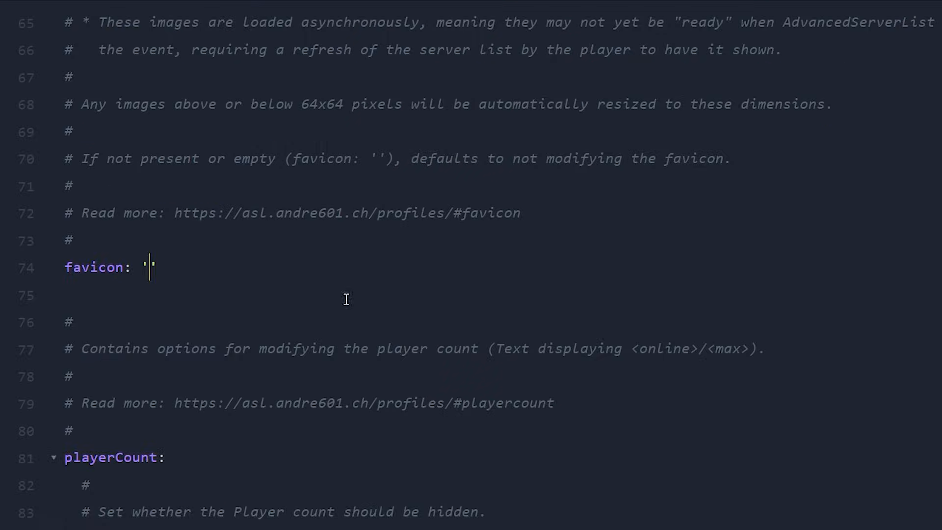
text(kasaisora)
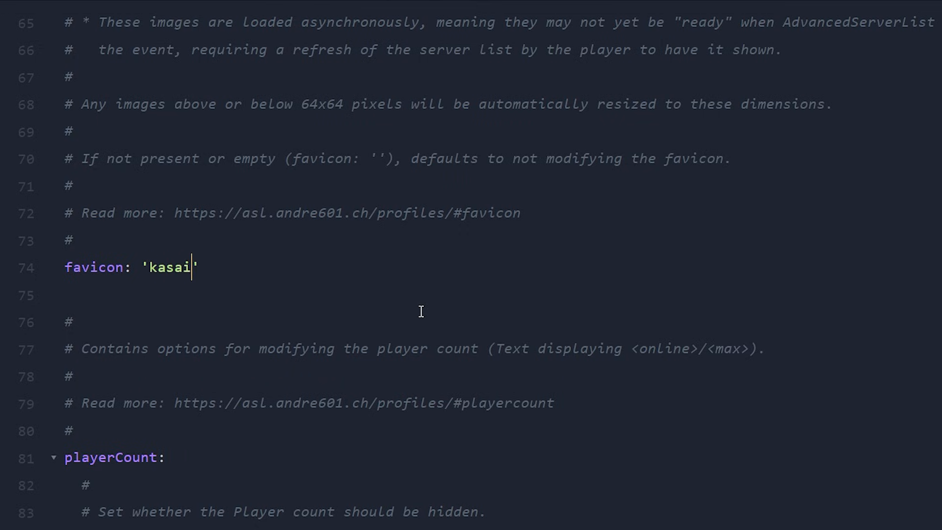
text(.png)
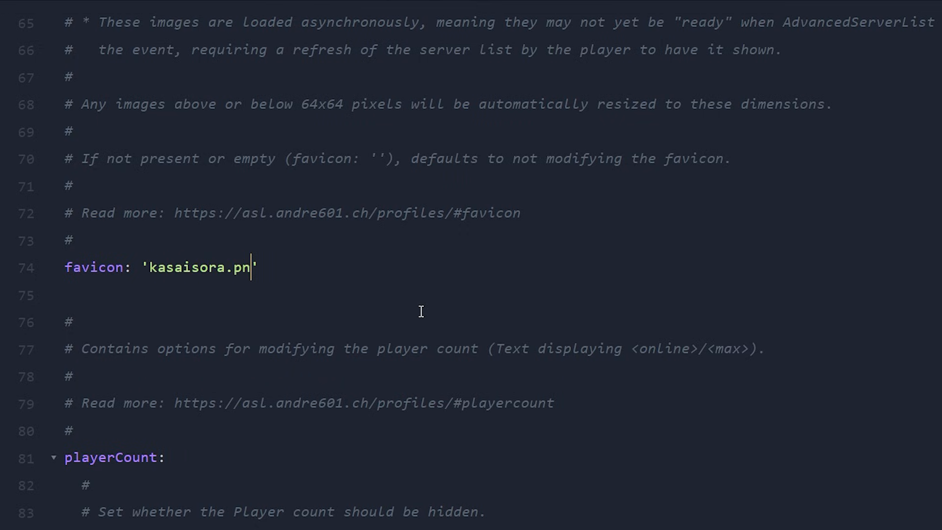
scroll(340, 383, up, 1)
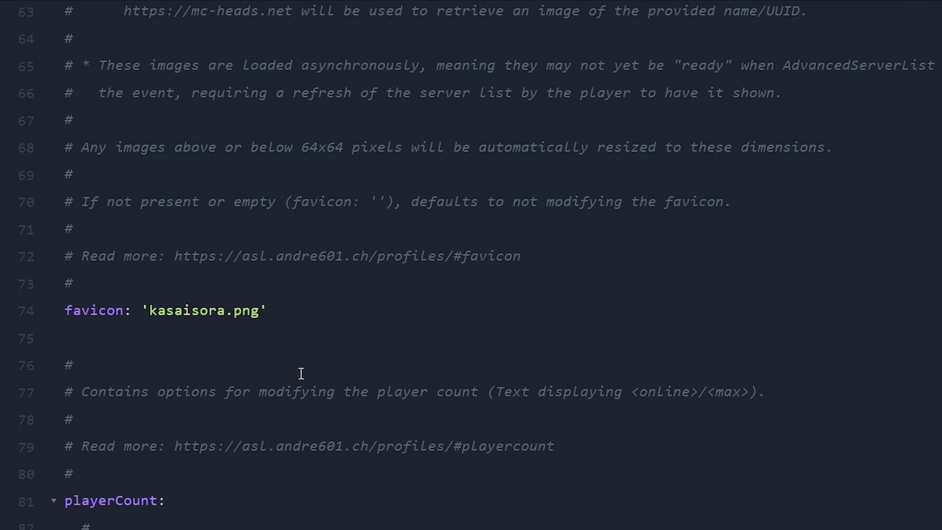
Compare the playerCount section of the profile with the player count in Minecraft's multiplayer server list.
scroll(301, 373, down, 5)
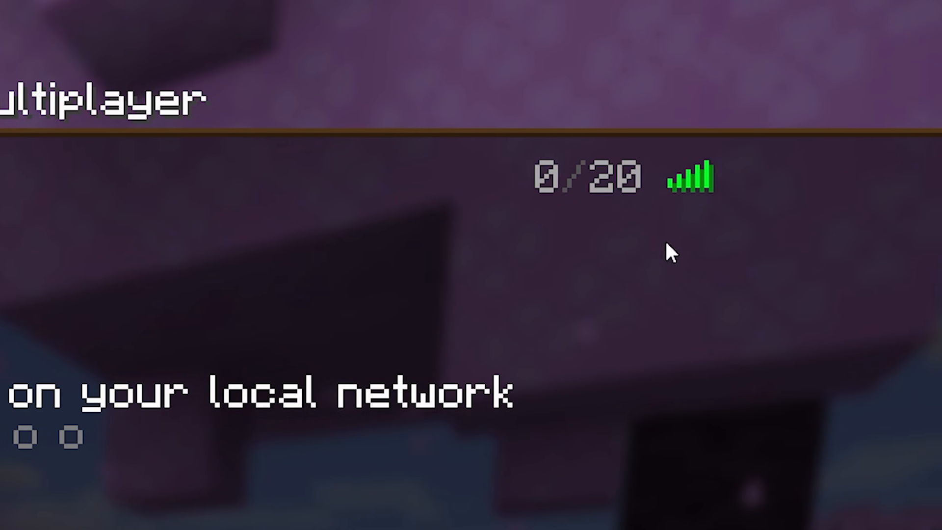
mouse_move(608, 186)
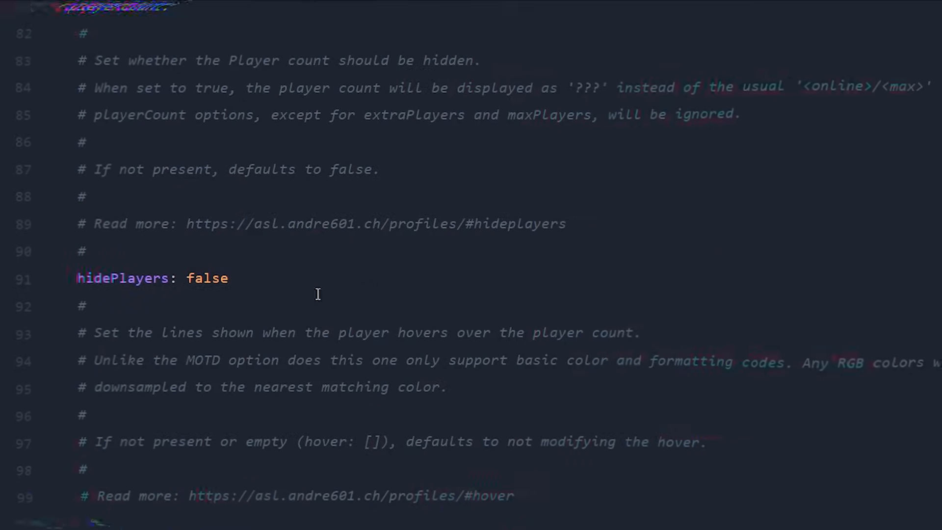
Read the hidePlayers option and the three hover lines in the playerCount section of the profile.
drag(341, 277, 16, 281)
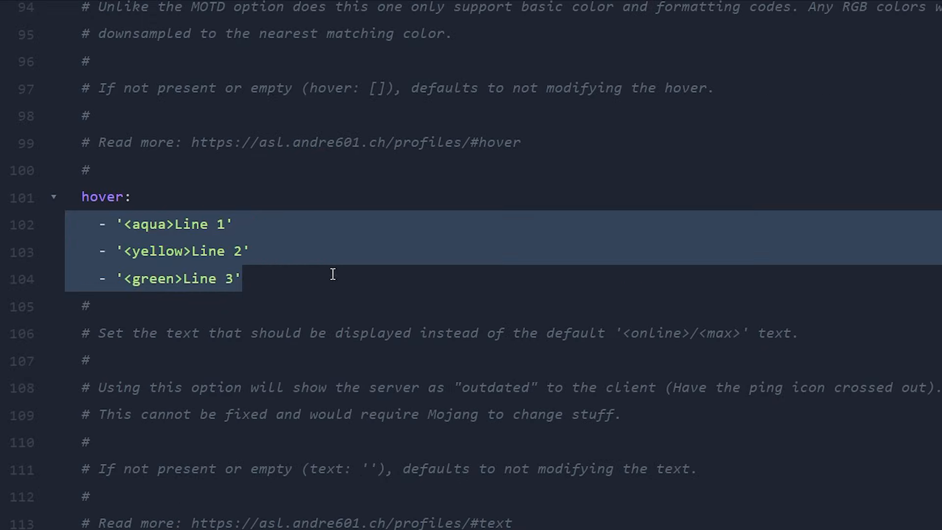
click(320, 283)
drag(294, 278, 74, 226)
click(261, 272)
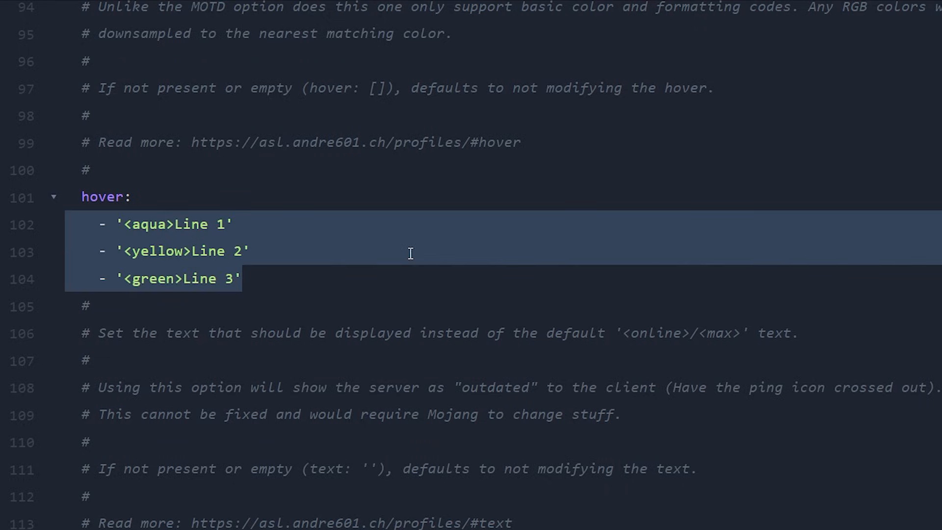
click(349, 261)
drag(304, 275, 0, 235)
click(175, 225)
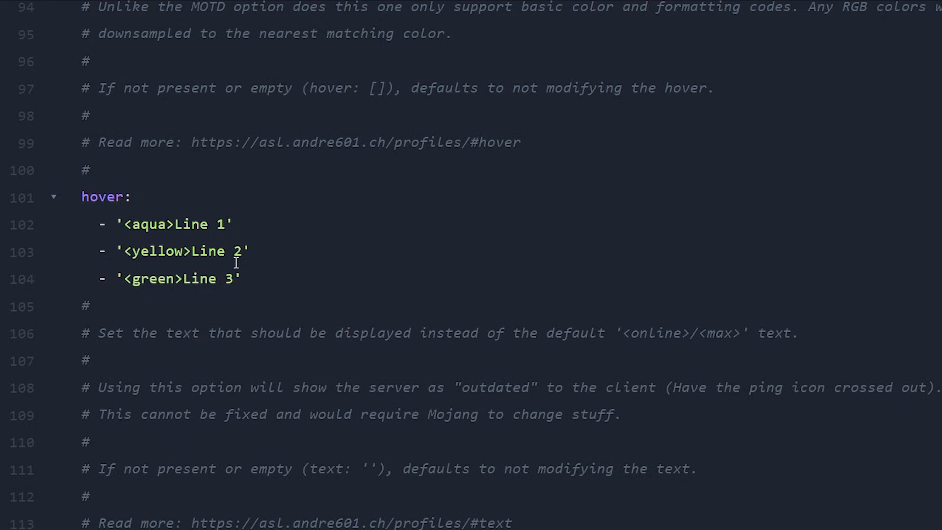
Set the three playerCount hover lines to 'Subscribe', 'to' and 'KasaiSora', keeping their aqua, yellow and green colour tags.
shift+click(225, 224)
text(Subscribe)
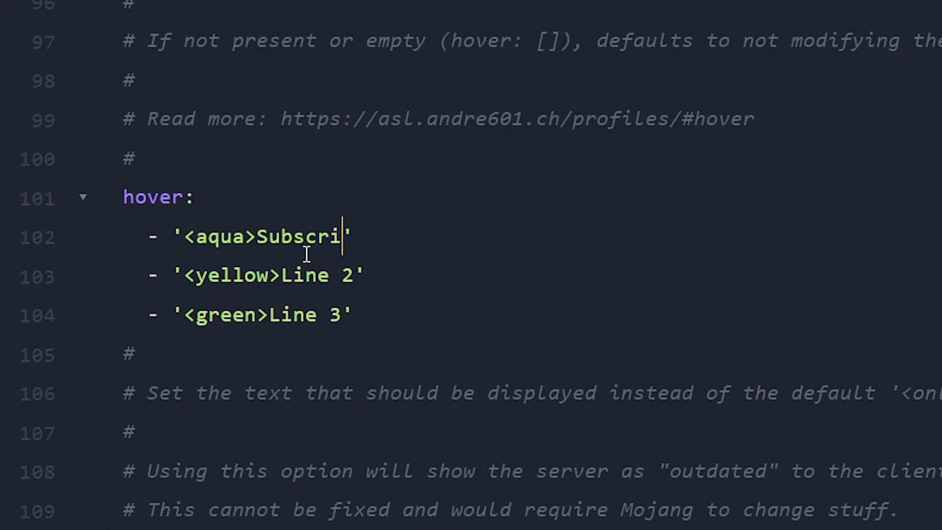
drag(354, 279, 282, 289)
text(to)
drag(342, 328, 274, 317)
text(KasaiS)
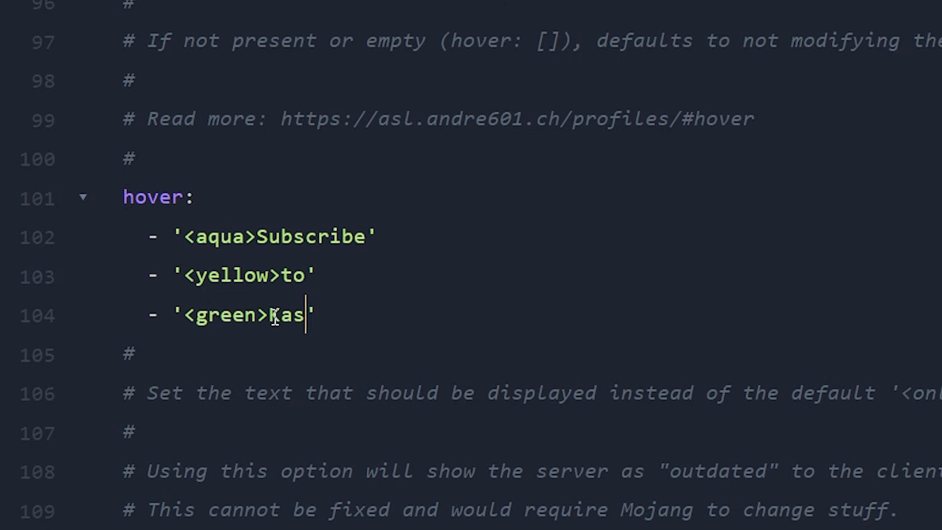
text(ora)
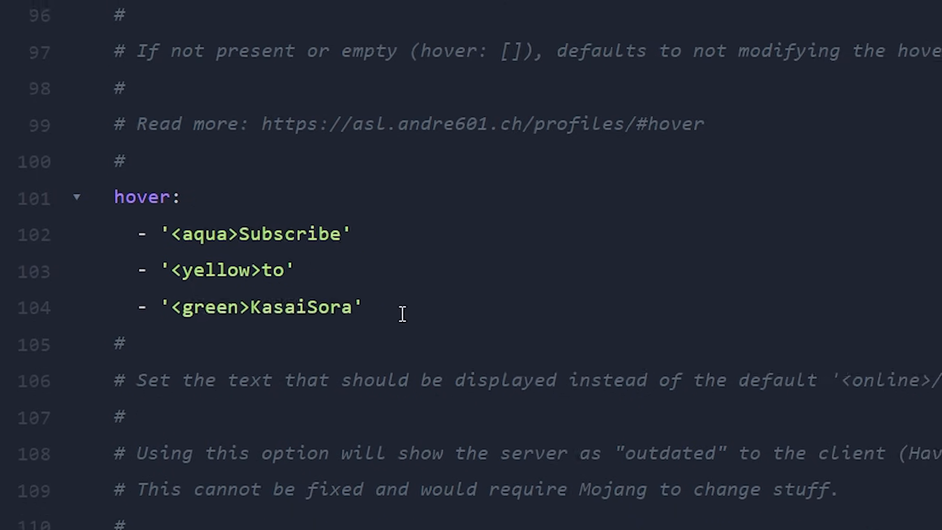
Read the extraPlayers section, covering its enabled and amount options and the commented example for an amount of 1.
scroll(287, 183, down, 8)
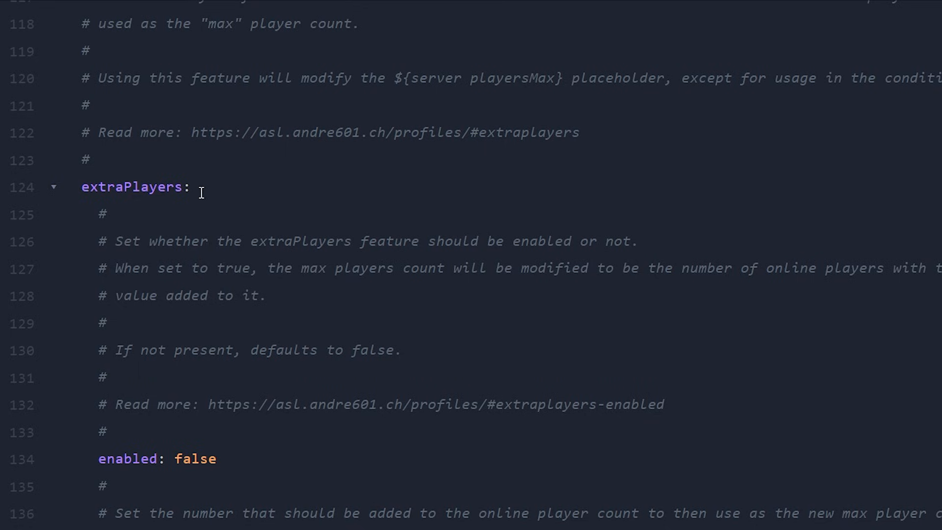
scroll(278, 264, down, 3)
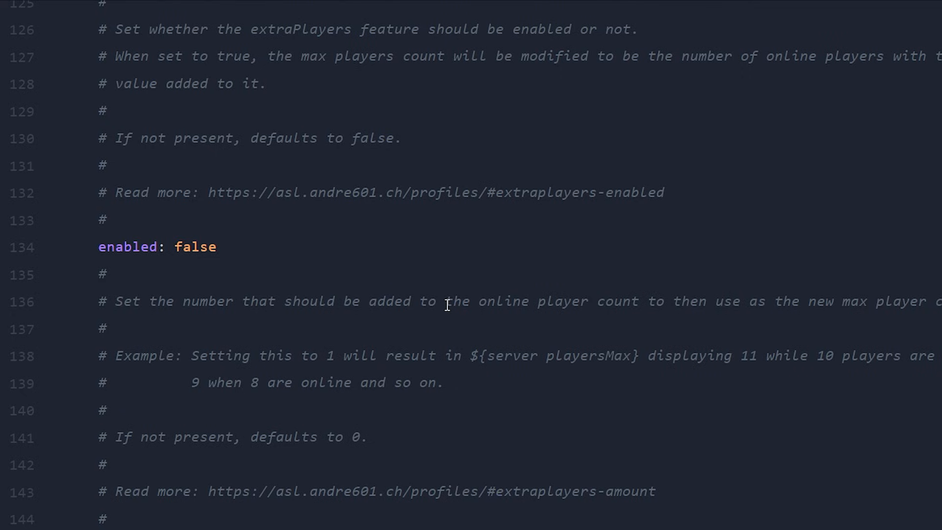
scroll(448, 304, down, 2)
click(192, 216)
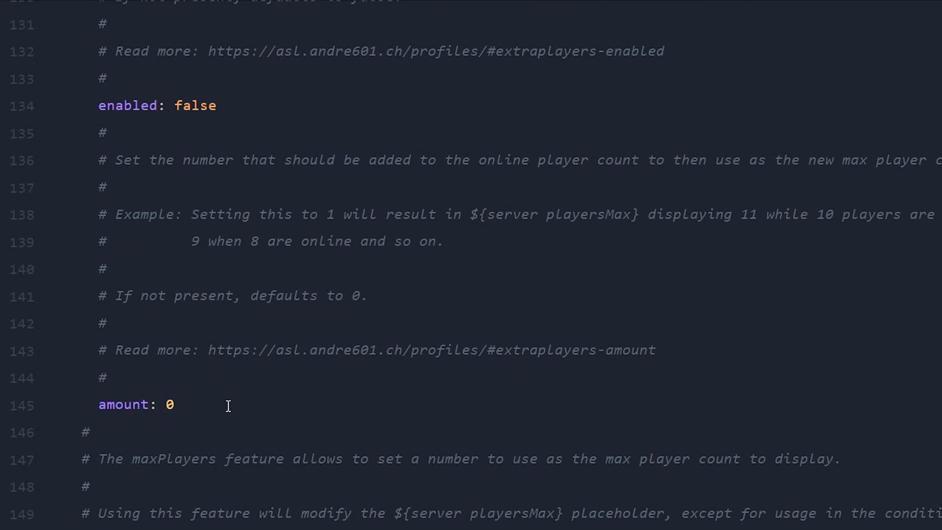
drag(229, 406, 69, 411)
drag(325, 218, 338, 215)
drag(344, 214, 564, 211)
click(452, 211)
click(658, 208)
drag(662, 208, 853, 210)
drag(763, 210, 812, 218)
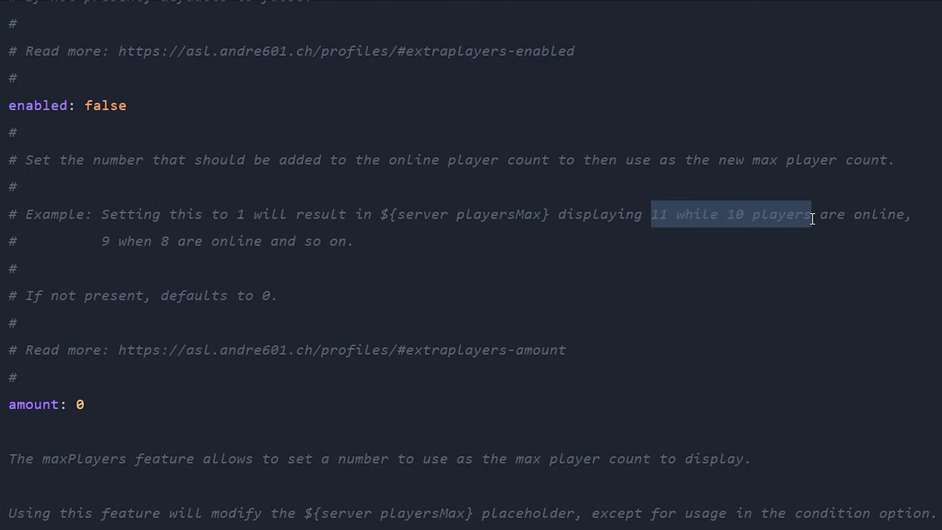
drag(94, 241, 332, 243)
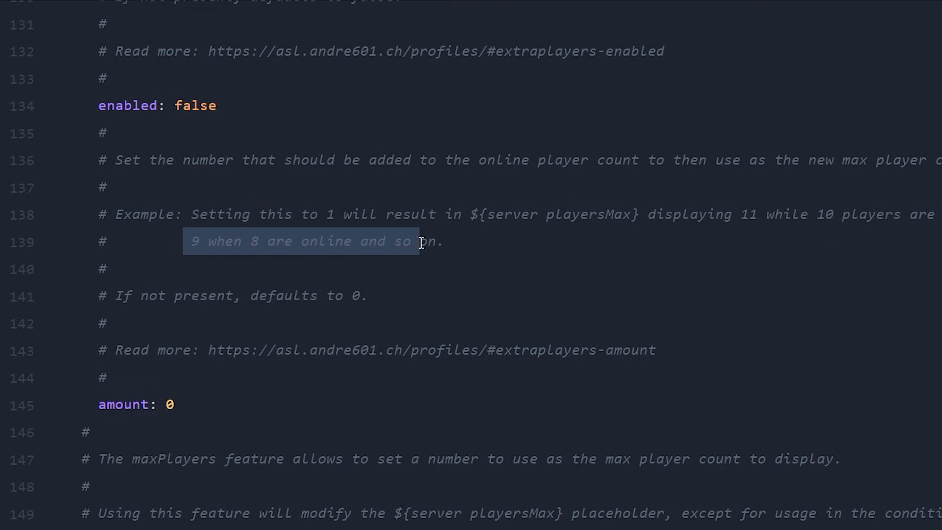
drag(421, 242, 443, 242)
click(328, 206)
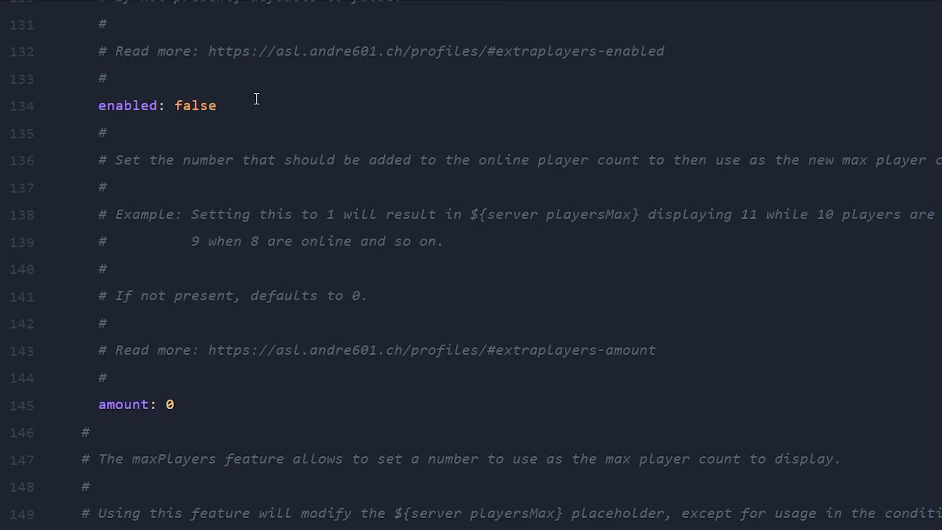
In the maxPlayers section, set enabled to true and amount to 50.
scroll(255, 83, down, 7)
drag(228, 61, 27, 66)
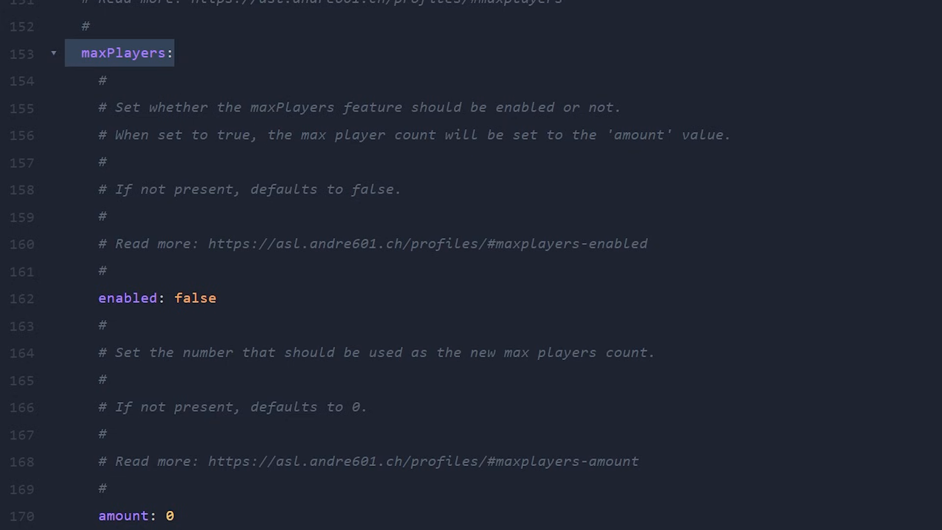
drag(302, 143, 568, 135)
click(569, 135)
double_click(193, 299)
text(true)
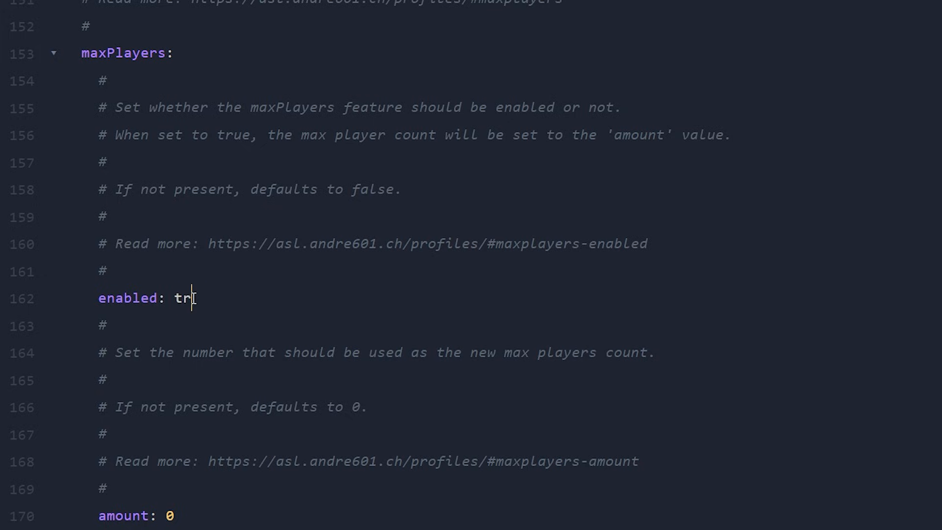
double_click(167, 515)
key(BackSpace)
text(50)
click(732, 135)
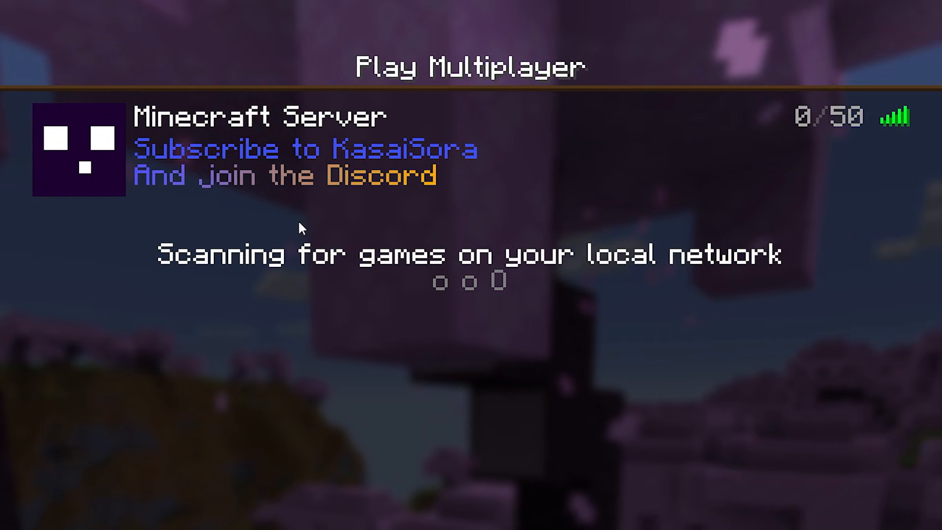
Check the server entry and its player count in Minecraft's multiplayer server list.
mouse_move(170, 162)
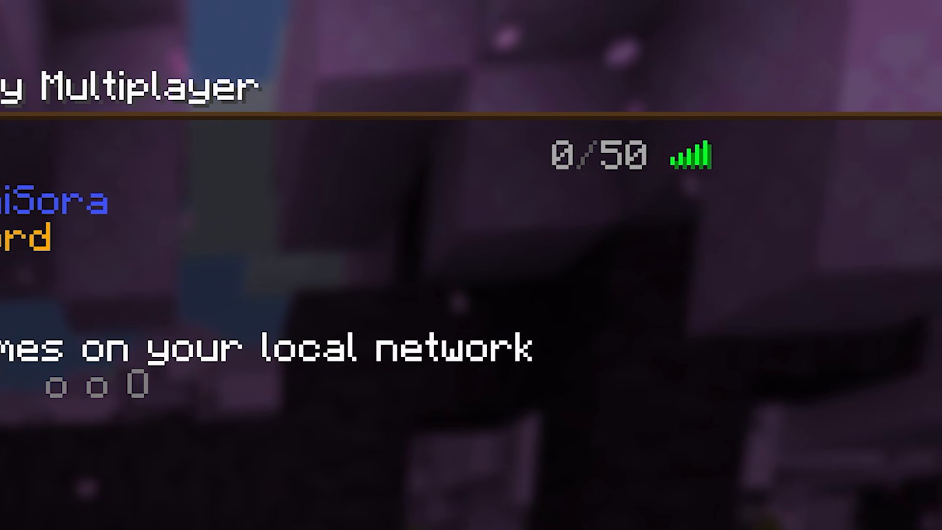
mouse_move(596, 160)
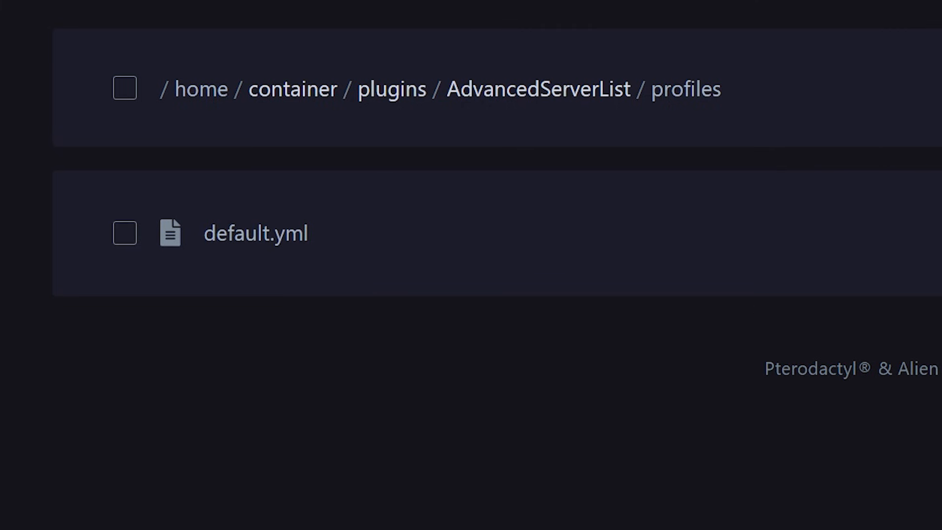
Open a new profile in the profiles folder and examine its priority, its '${player isWhitelisted}' condition and its two motd lines.
click(787, 105)
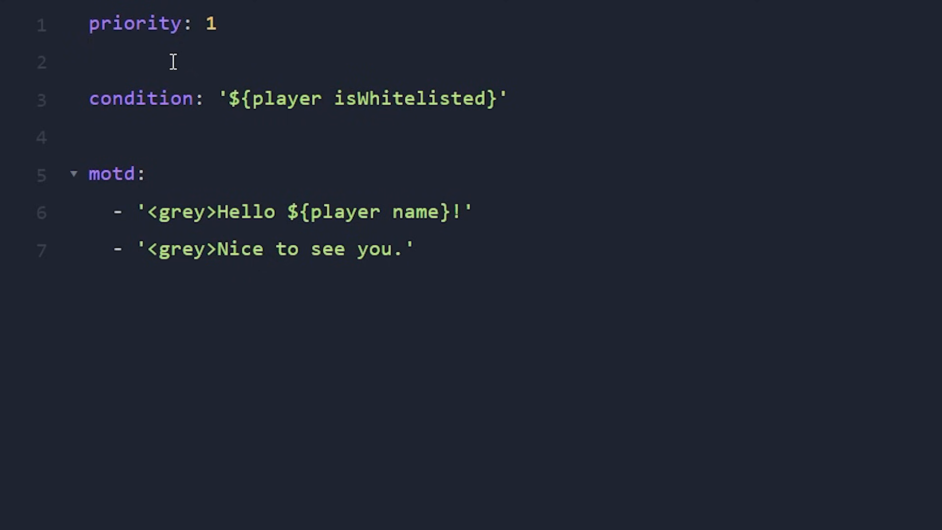
drag(221, 27, 57, 39)
click(280, 18)
drag(123, 98, 223, 100)
click(545, 102)
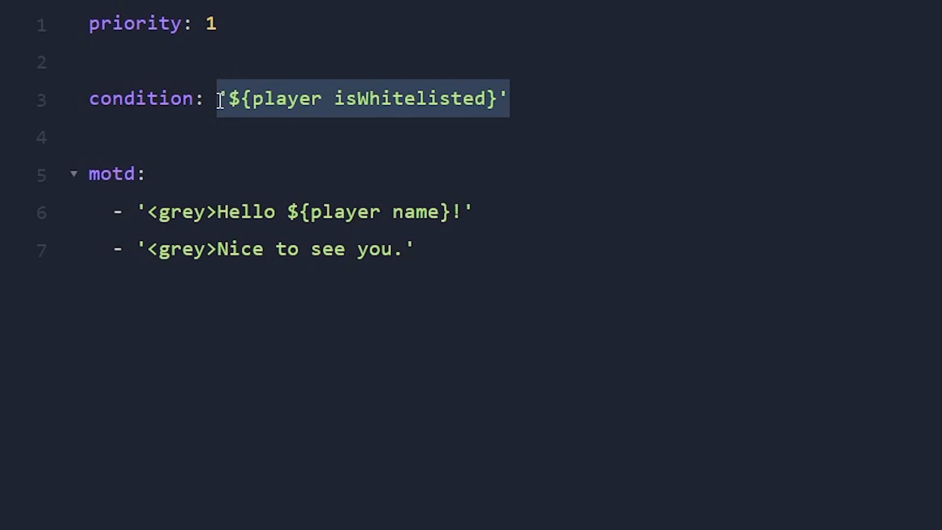
click(219, 101)
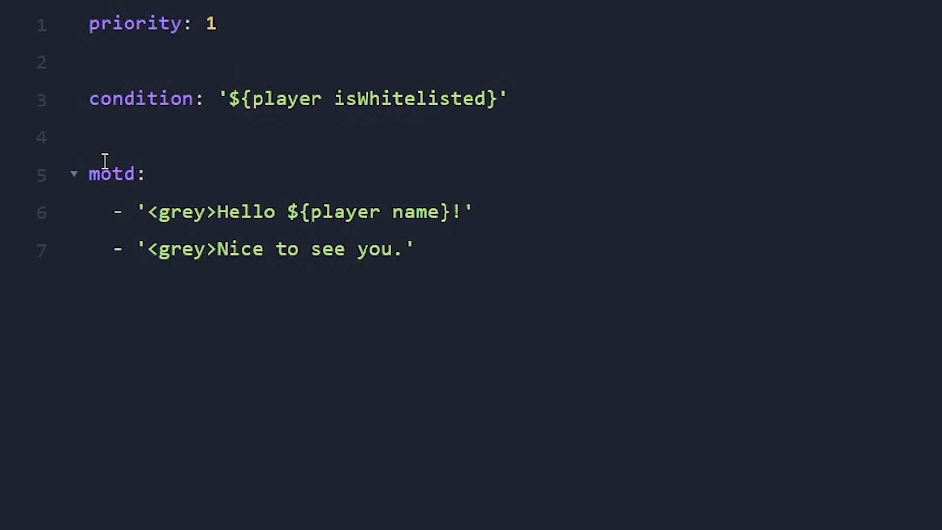
drag(88, 176, 456, 248)
click(437, 248)
drag(504, 211, 290, 211)
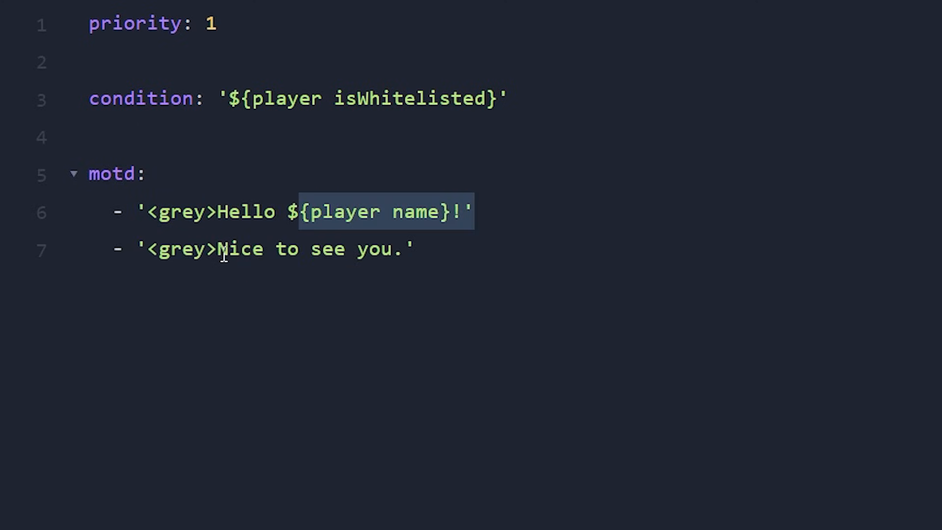
drag(221, 248, 457, 256)
click(457, 256)
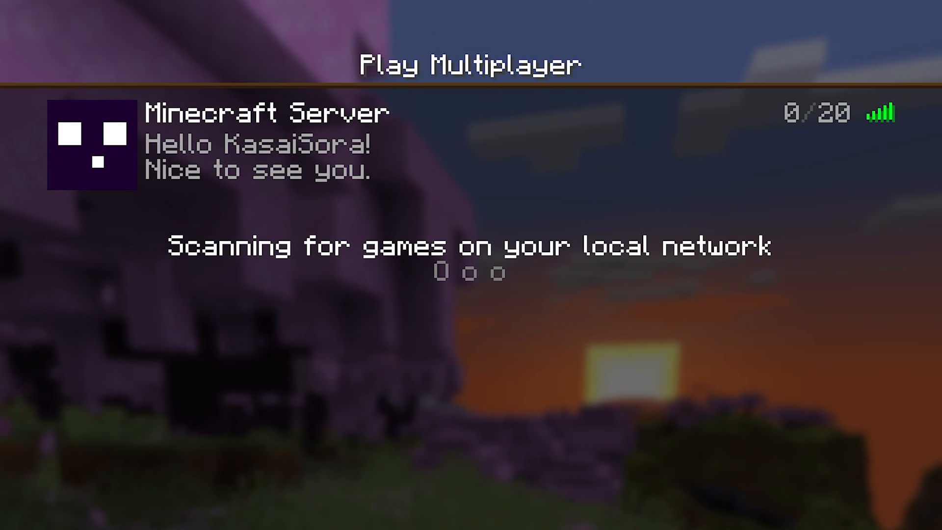
Check the server's motd in Minecraft's multiplayer server list, and run 'whitelist remove kasaisora' in the server console.
mouse_move(369, 138)
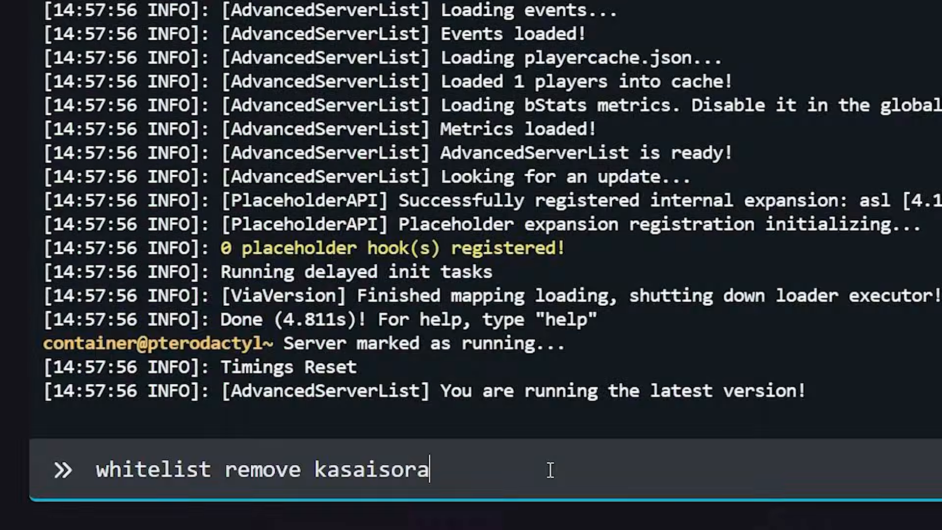
key(Return)
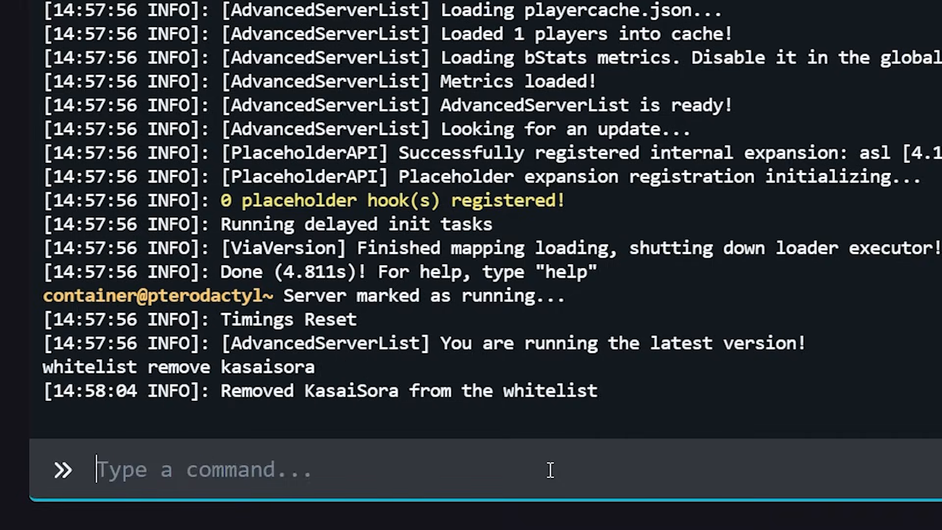